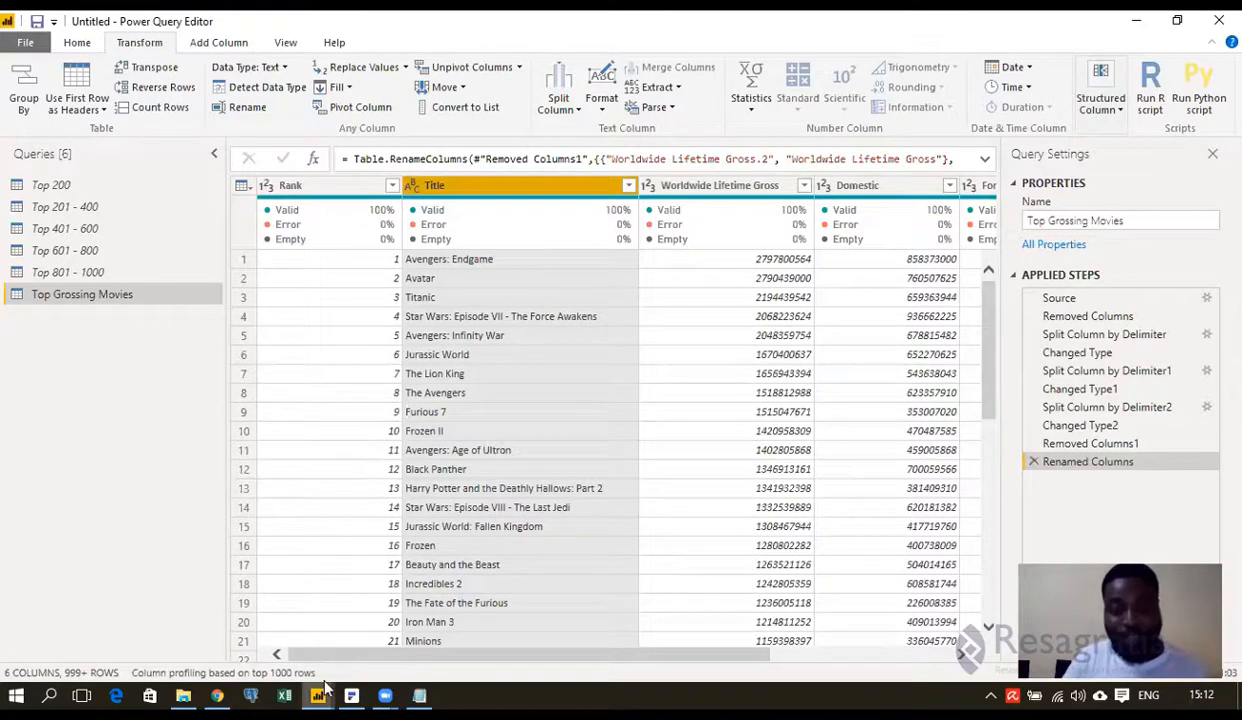
# Step: Compare the visuals of the finished Top Lifetime Grossing Movies report with the columns available in the Top Grossing Movies query
pyautogui.moveTo(318, 695)
pyautogui.click(204, 635)
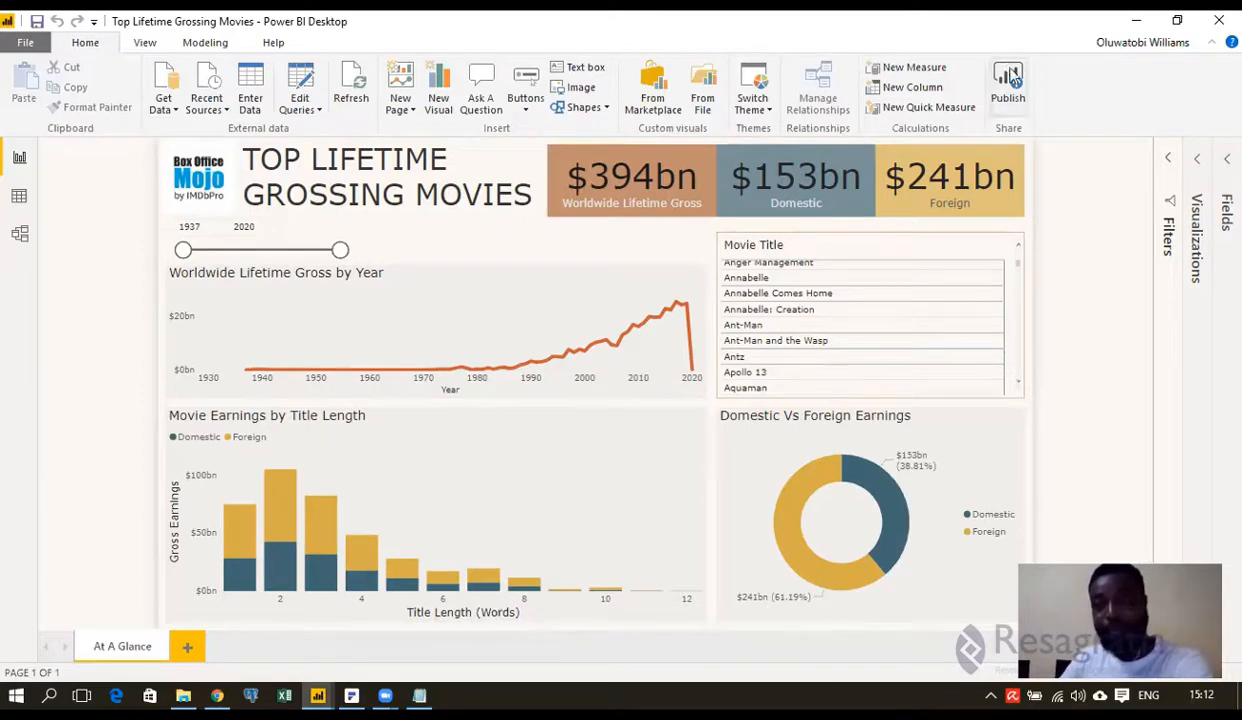
pyautogui.click(1130, 22)
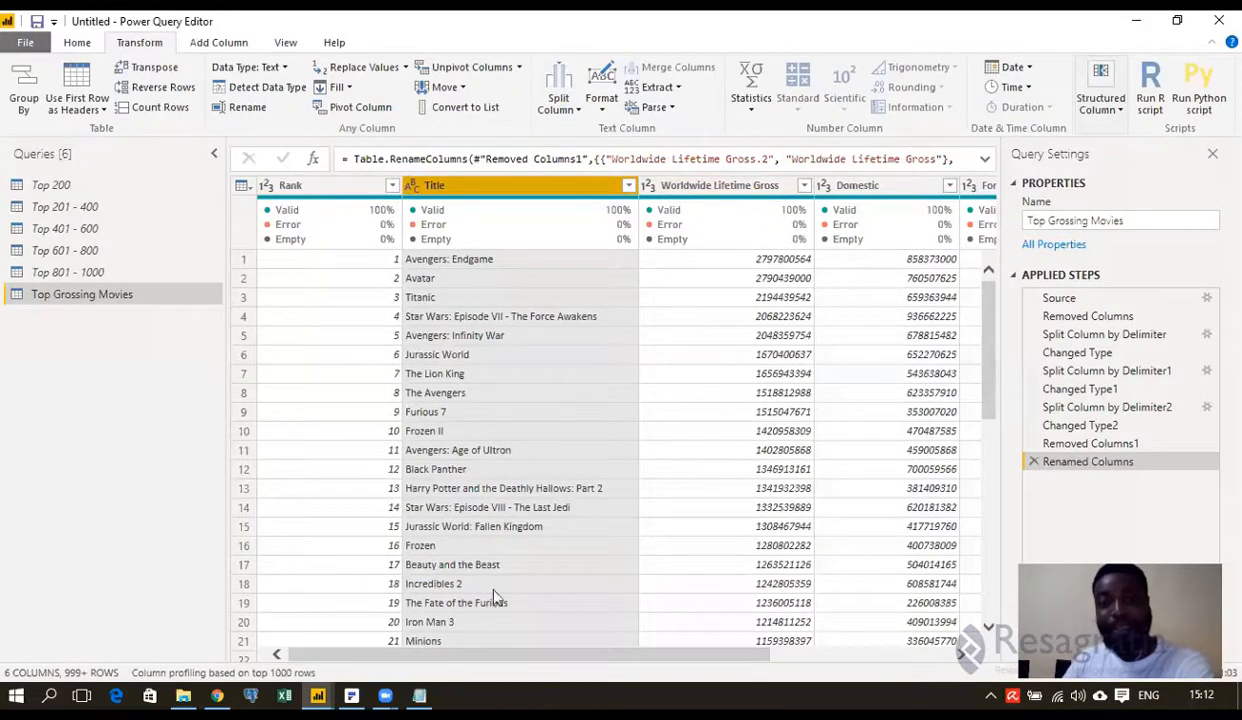
pyautogui.hscroll(1, 480, 660)
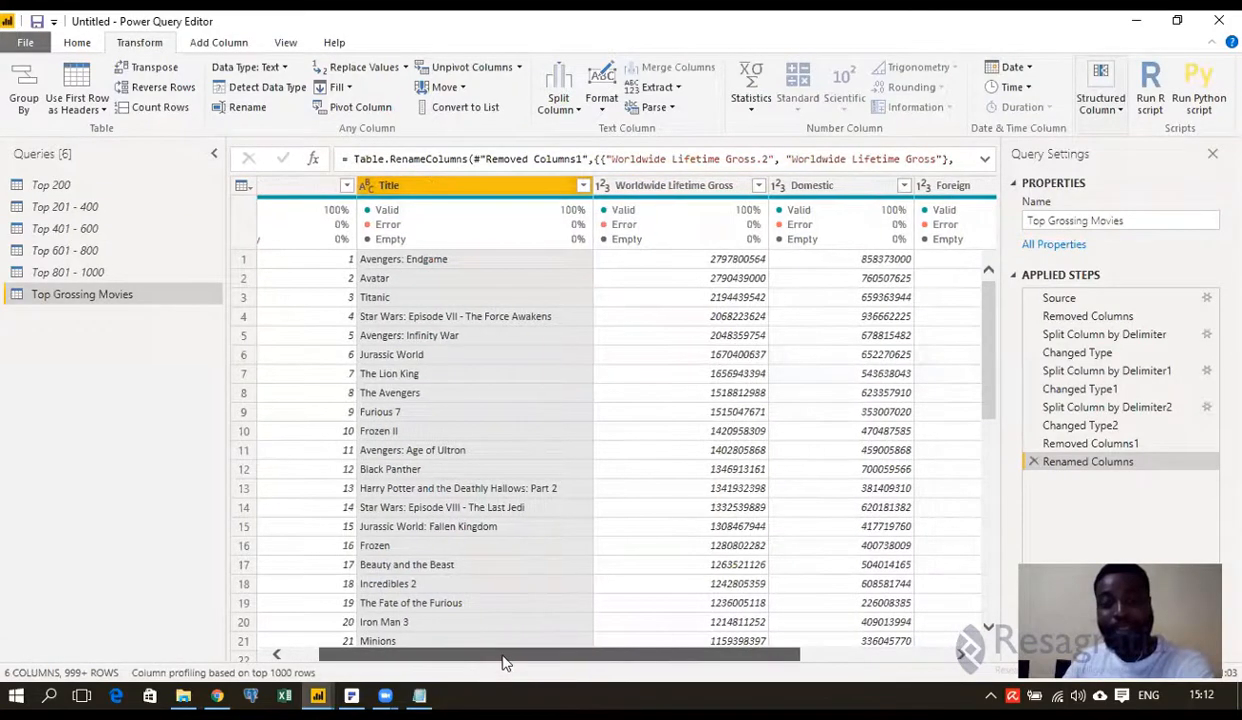
pyautogui.moveTo(318, 695)
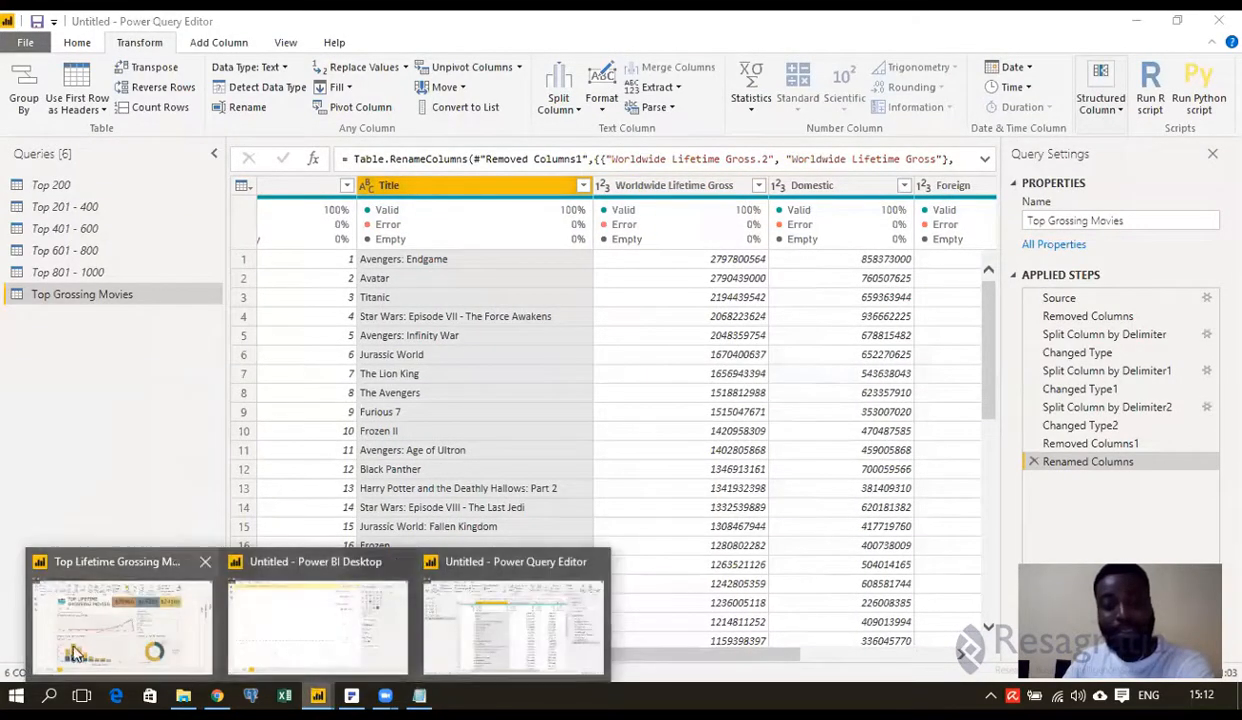
pyautogui.click(215, 625)
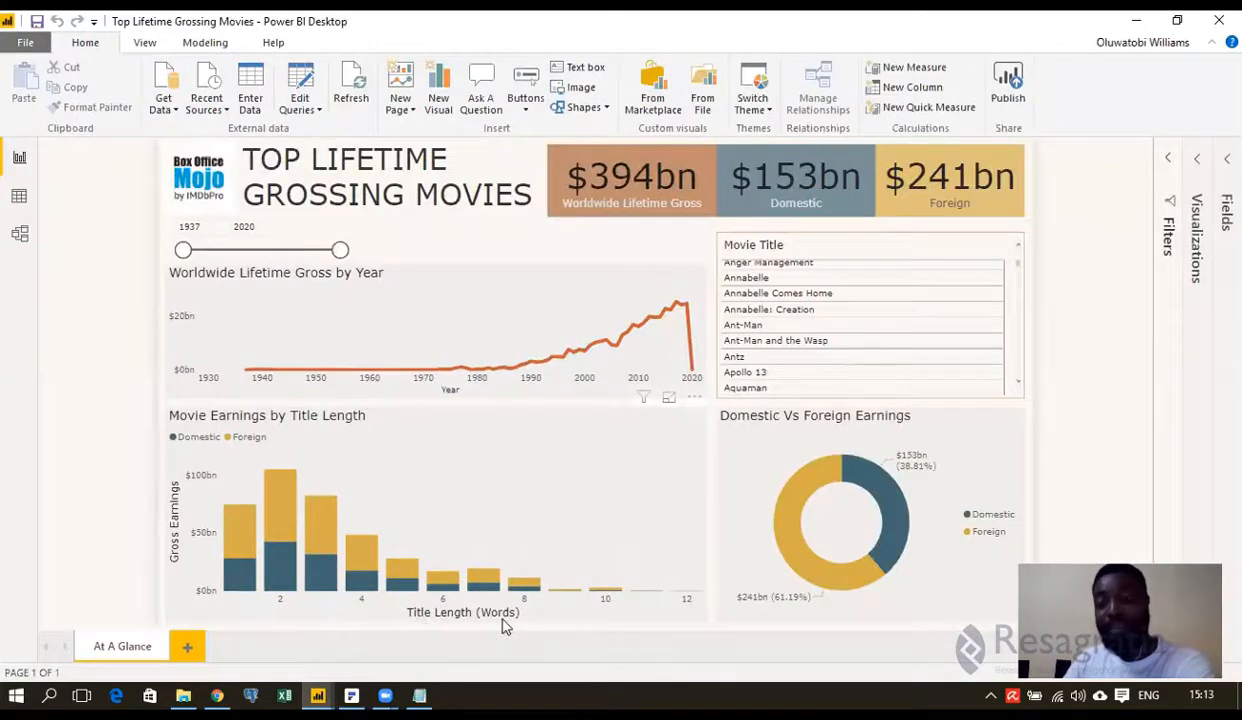
pyautogui.click(1136, 21)
pyautogui.moveTo(582, 656); pyautogui.dragTo(743, 656)
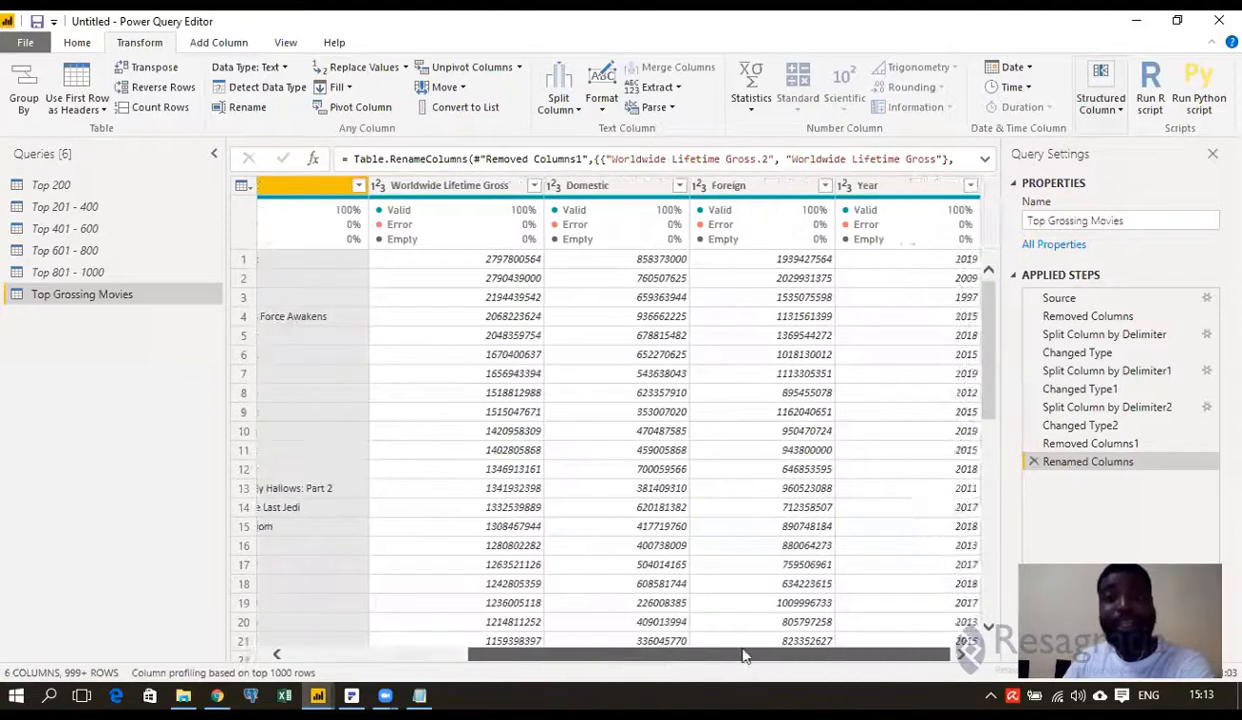
pyautogui.click(906, 190)
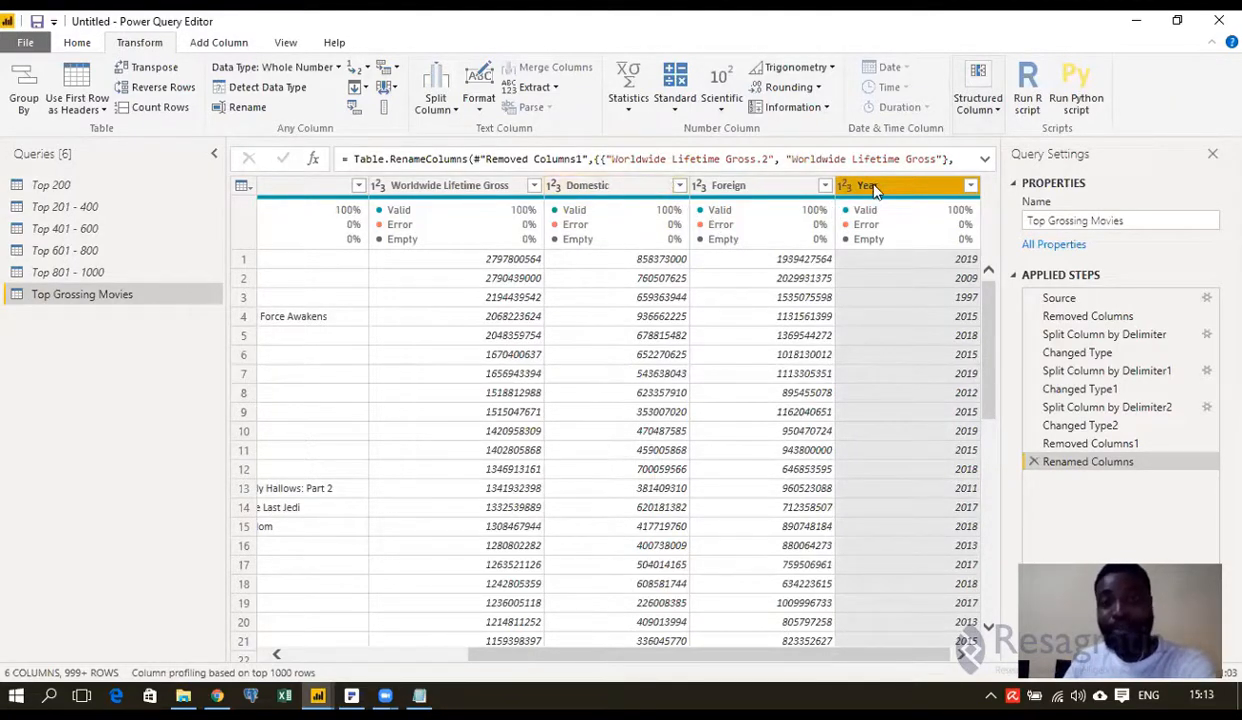
pyautogui.moveTo(620, 654); pyautogui.dragTo(446, 654)
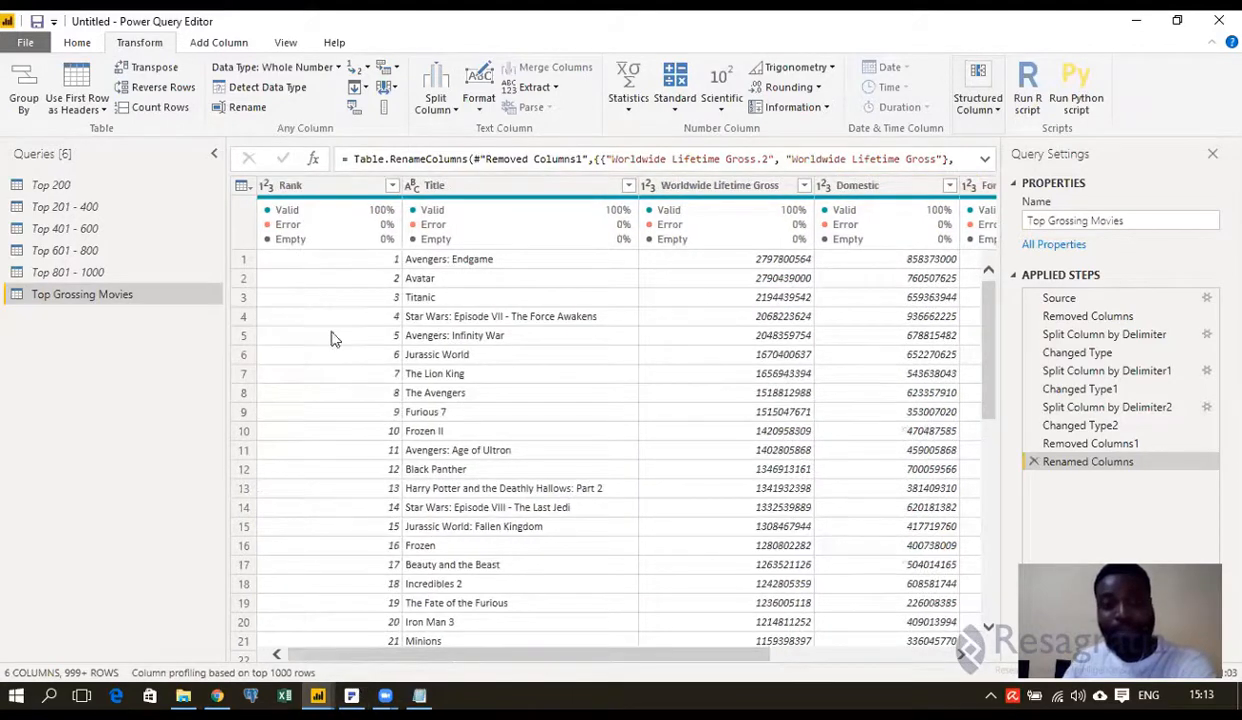
pyautogui.click(489, 190)
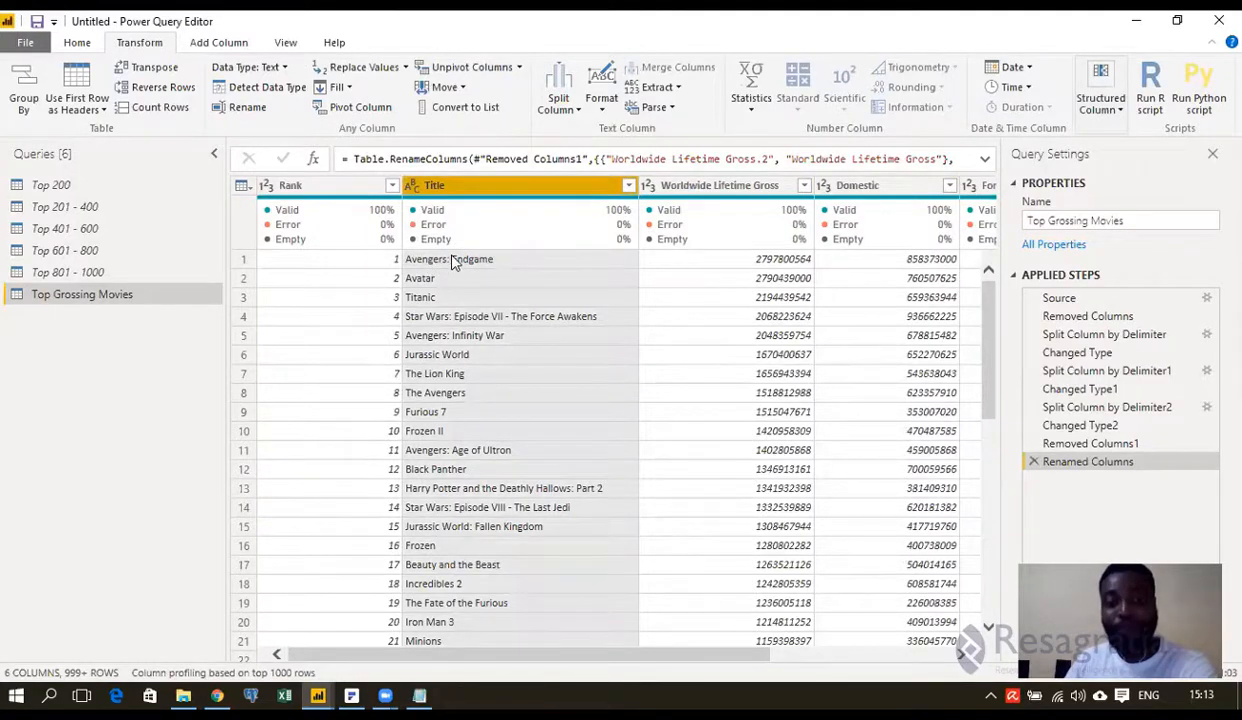
pyautogui.moveTo(455, 657); pyautogui.dragTo(685, 659)
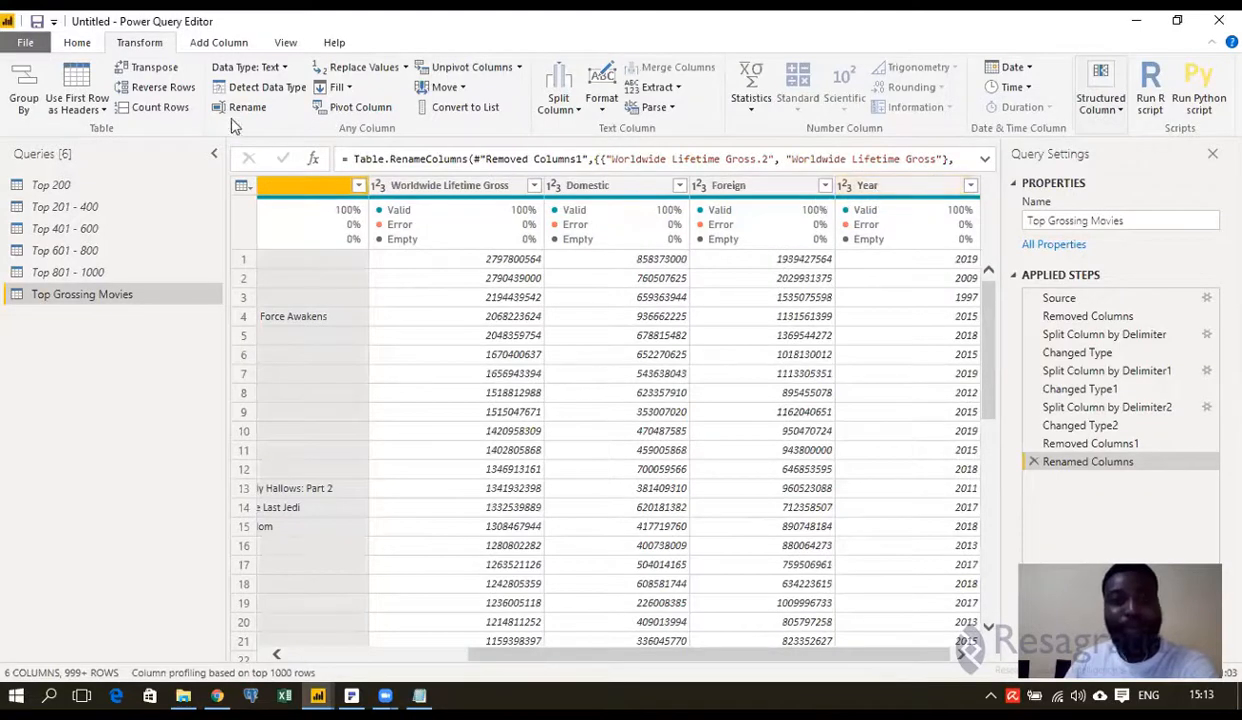
# Step: Rename the Title column of the Top Grossing Movies query as Movie Title
pyautogui.click(222, 47)
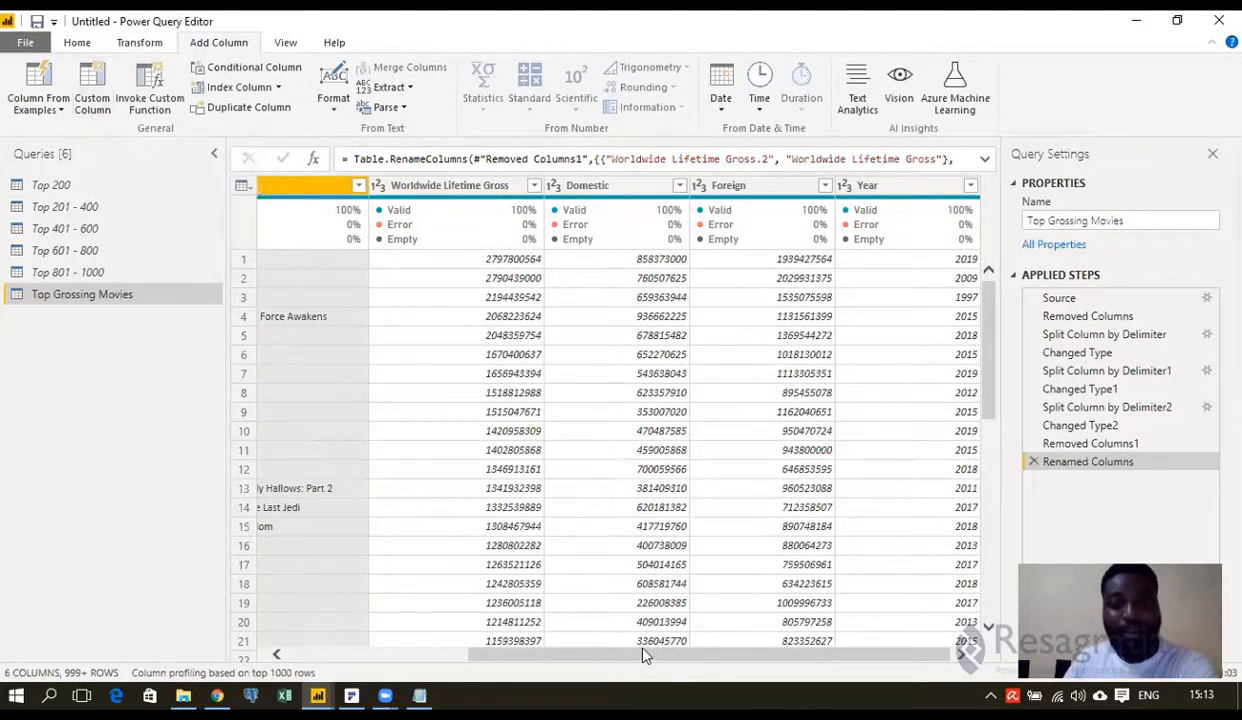
pyautogui.moveTo(643, 654); pyautogui.dragTo(430, 668)
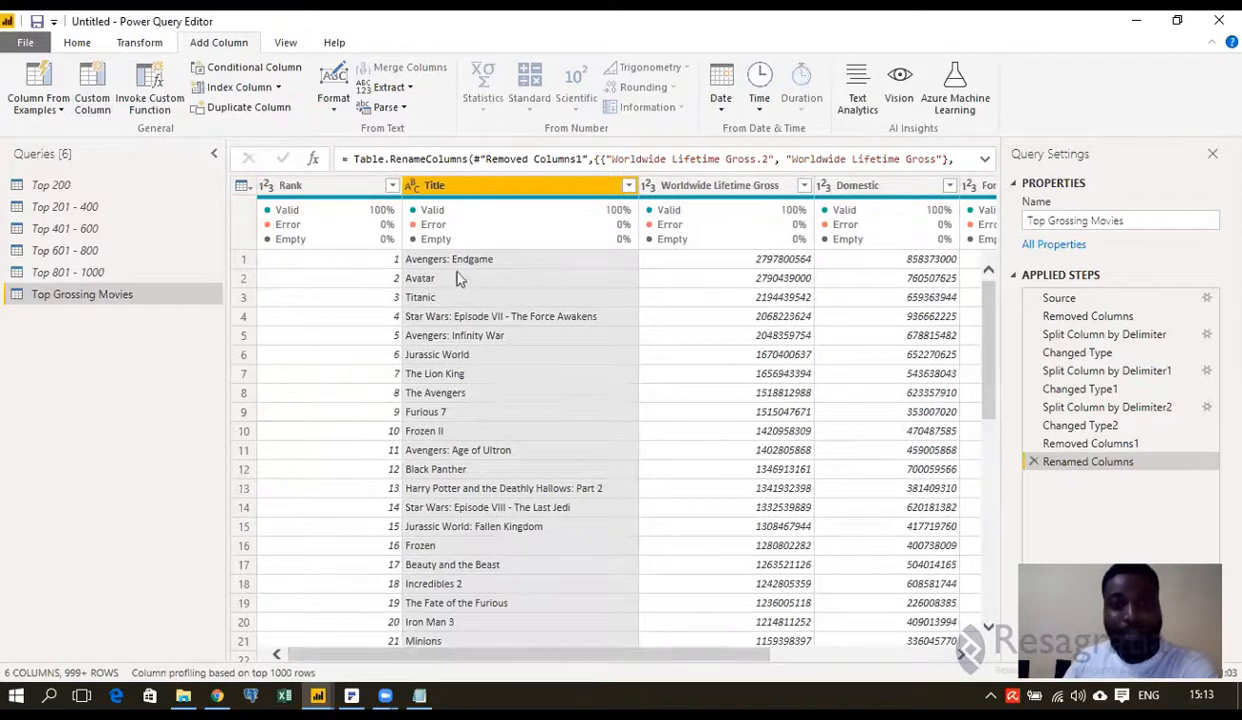
pyautogui.doubleClick(427, 190)
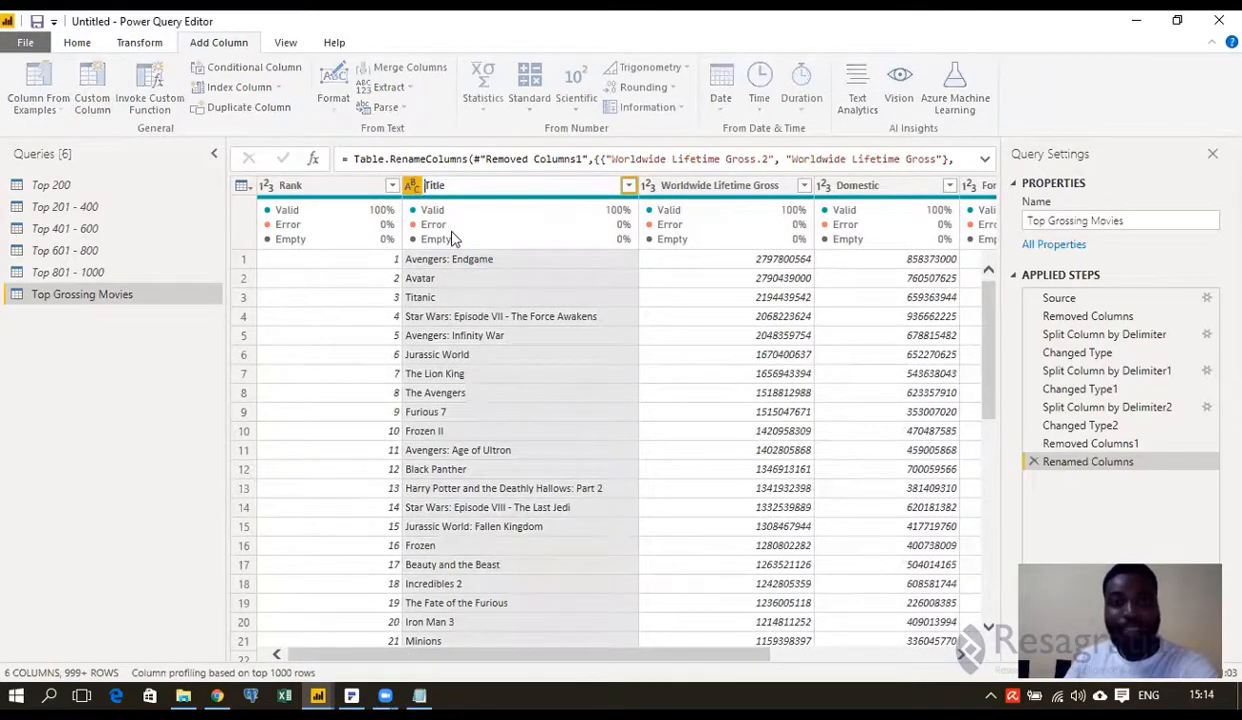
pyautogui.write('Movie')
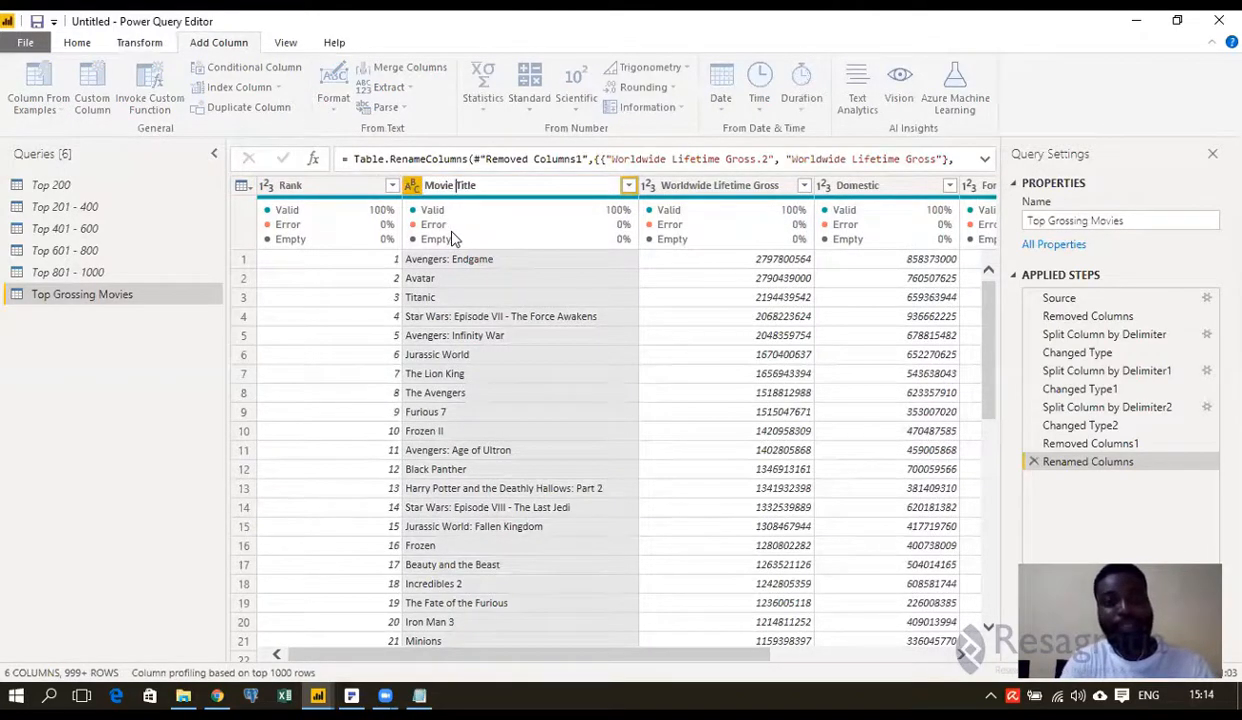
pyautogui.press('Return')
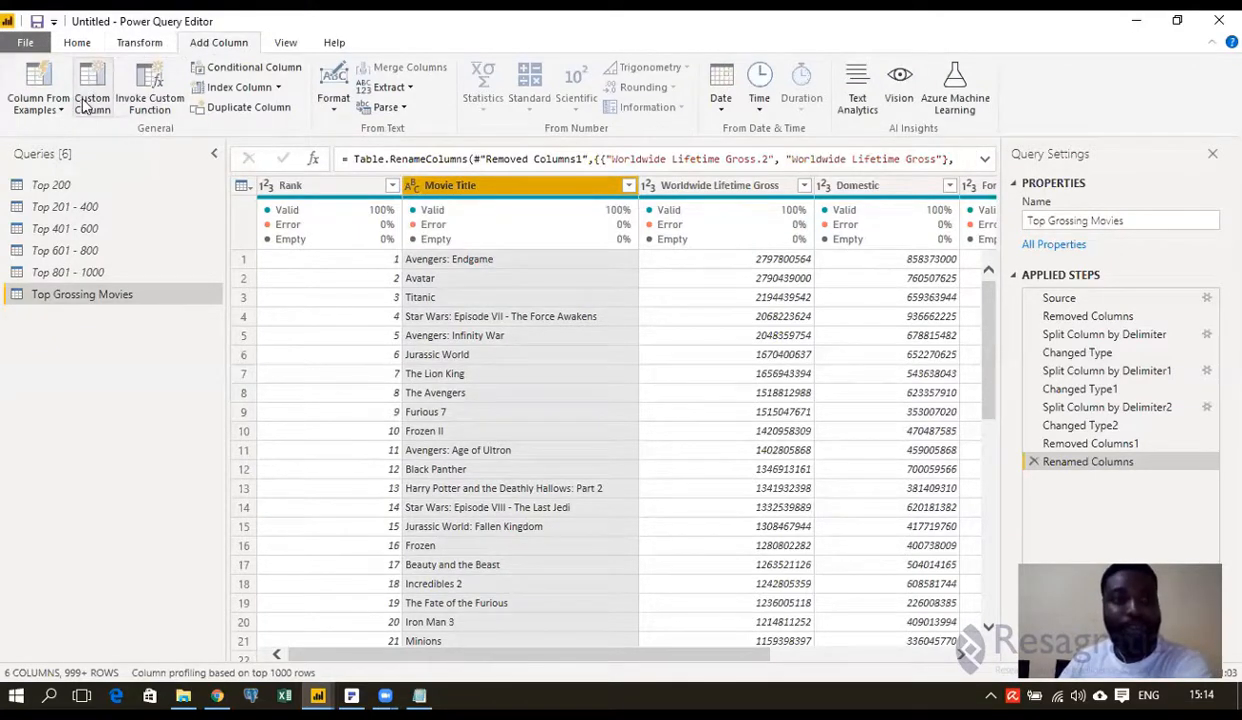
# Step: Start a new custom column and name it Title Length (Words)
pyautogui.click(96, 108)
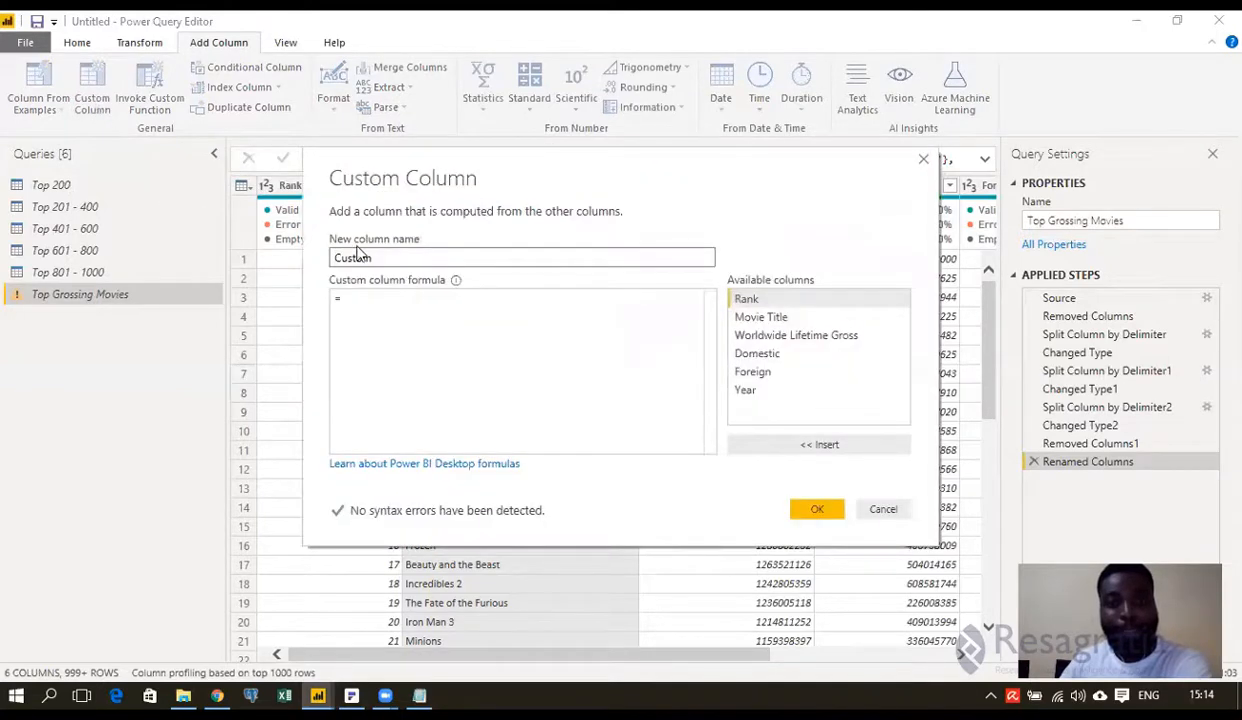
pyautogui.doubleClick(360, 258)
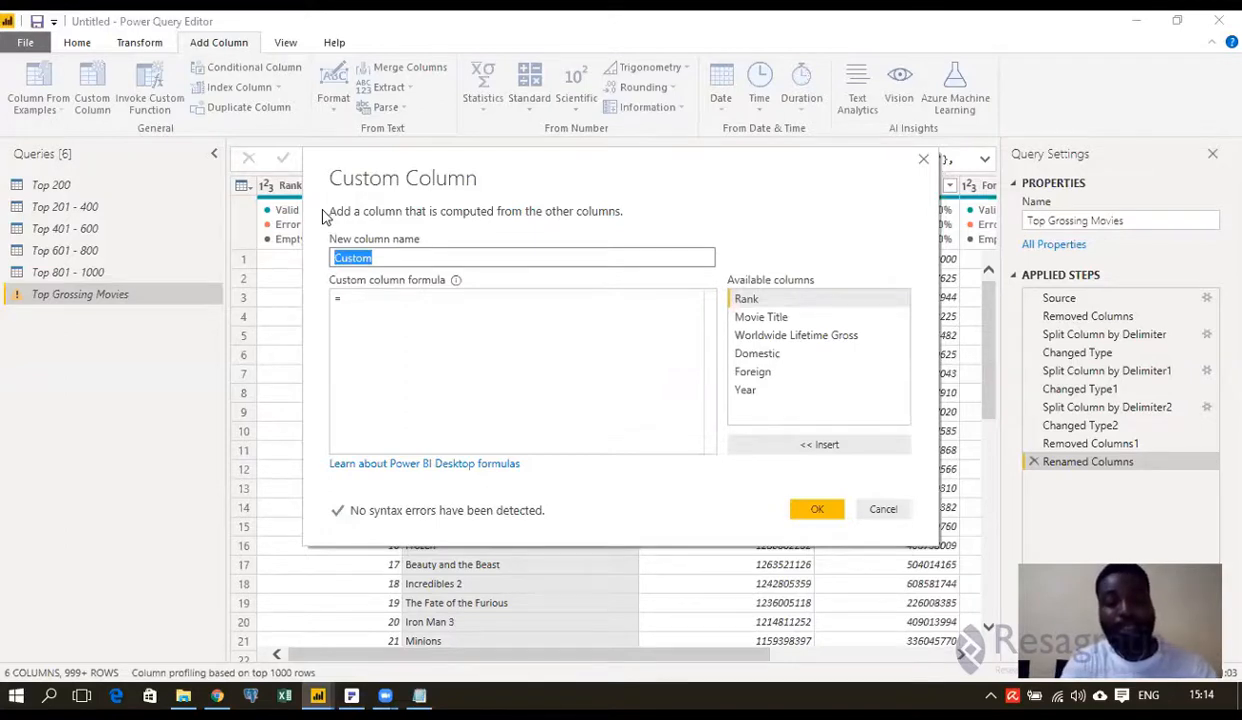
pyautogui.write('Title Le')
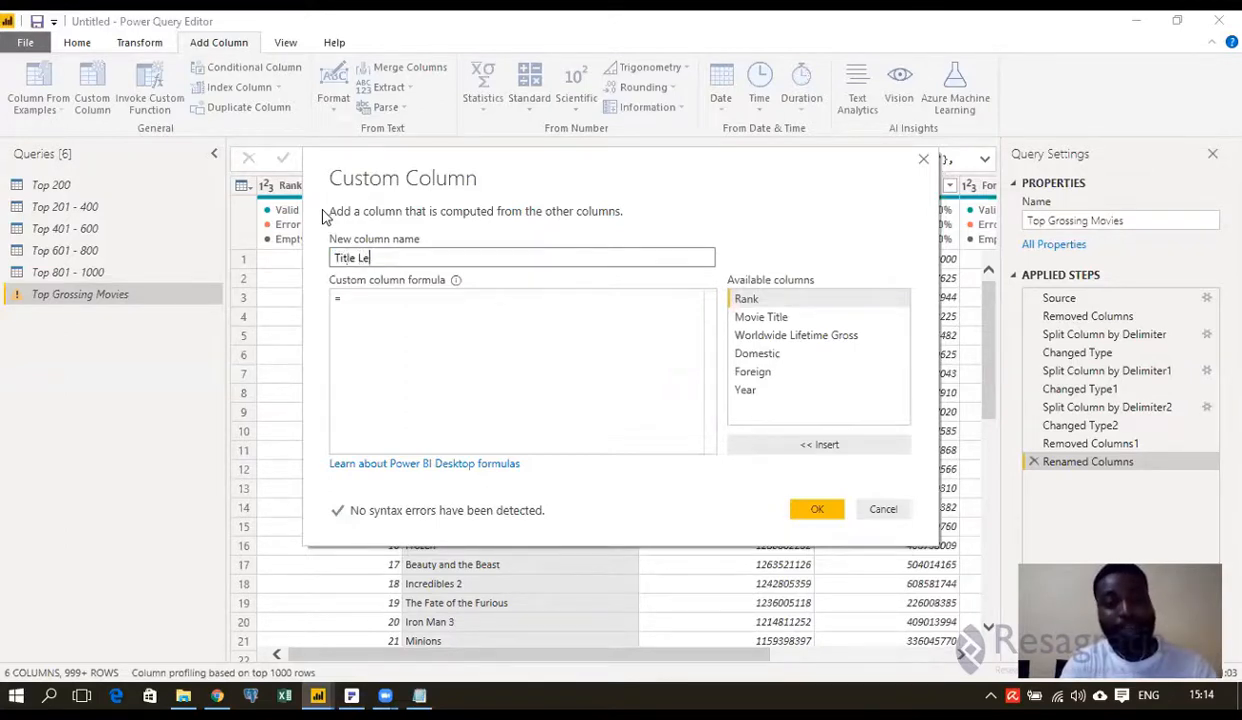
pyautogui.write('ngth')
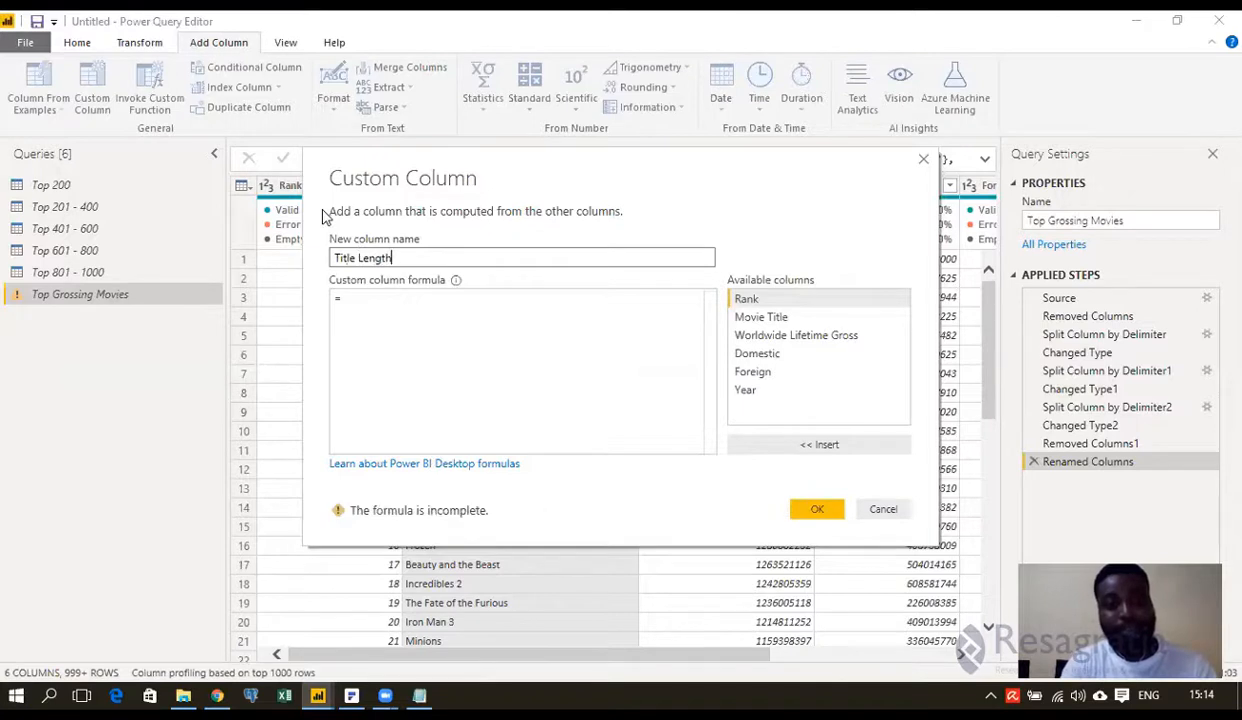
pyautogui.write(' (Words')
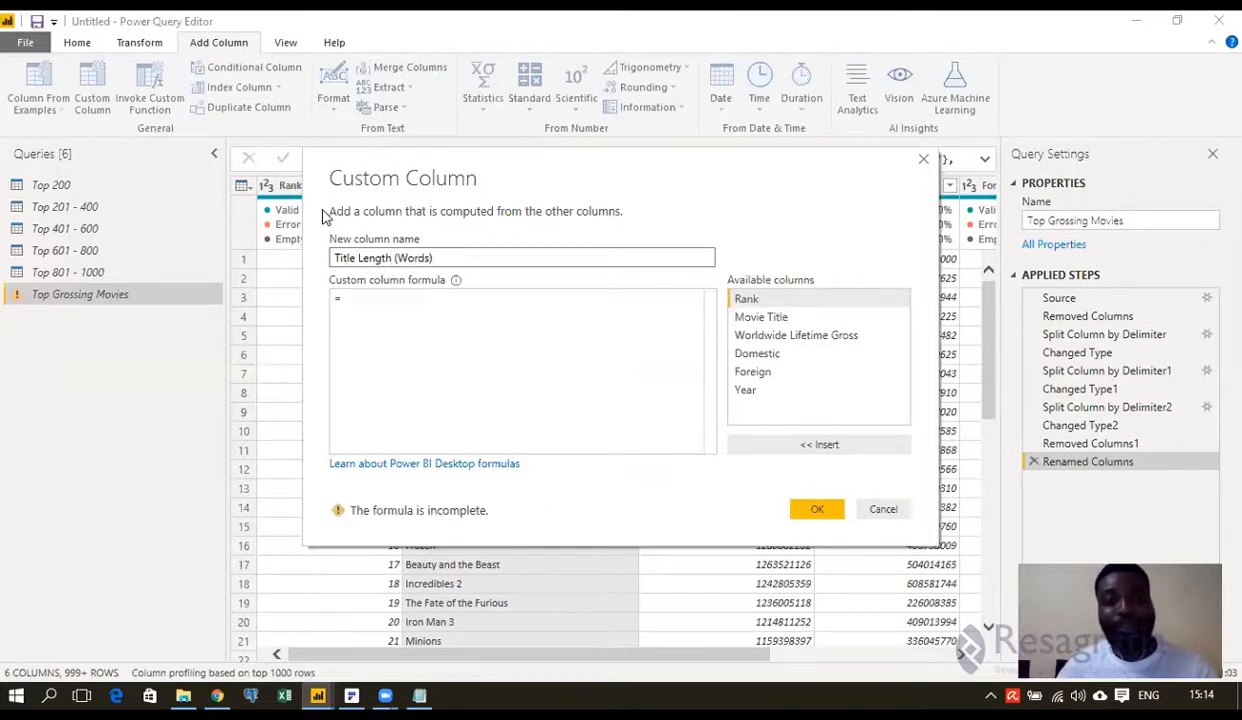
# Step: Switch to the Movie Info Sites notes in Notepad and examine the Text.Split, List.RemoveItems and List.Count parts of the title length formula
pyautogui.click(366, 302)
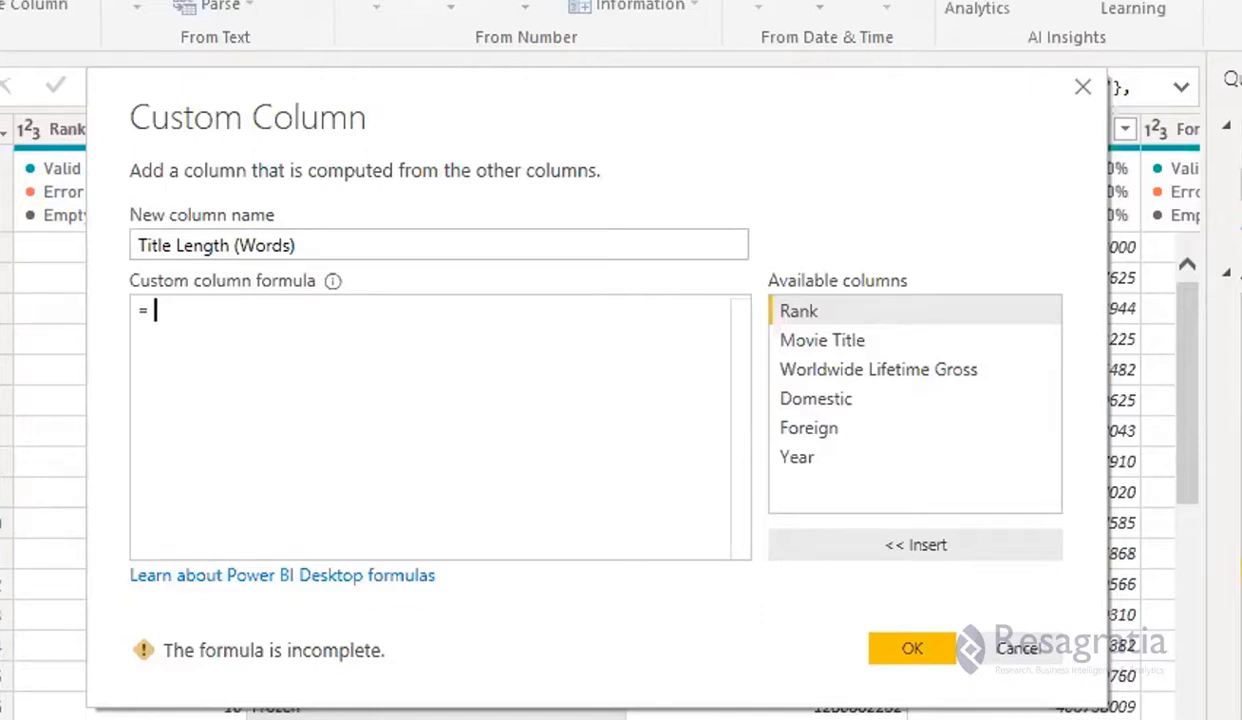
pyautogui.click(258, 712)
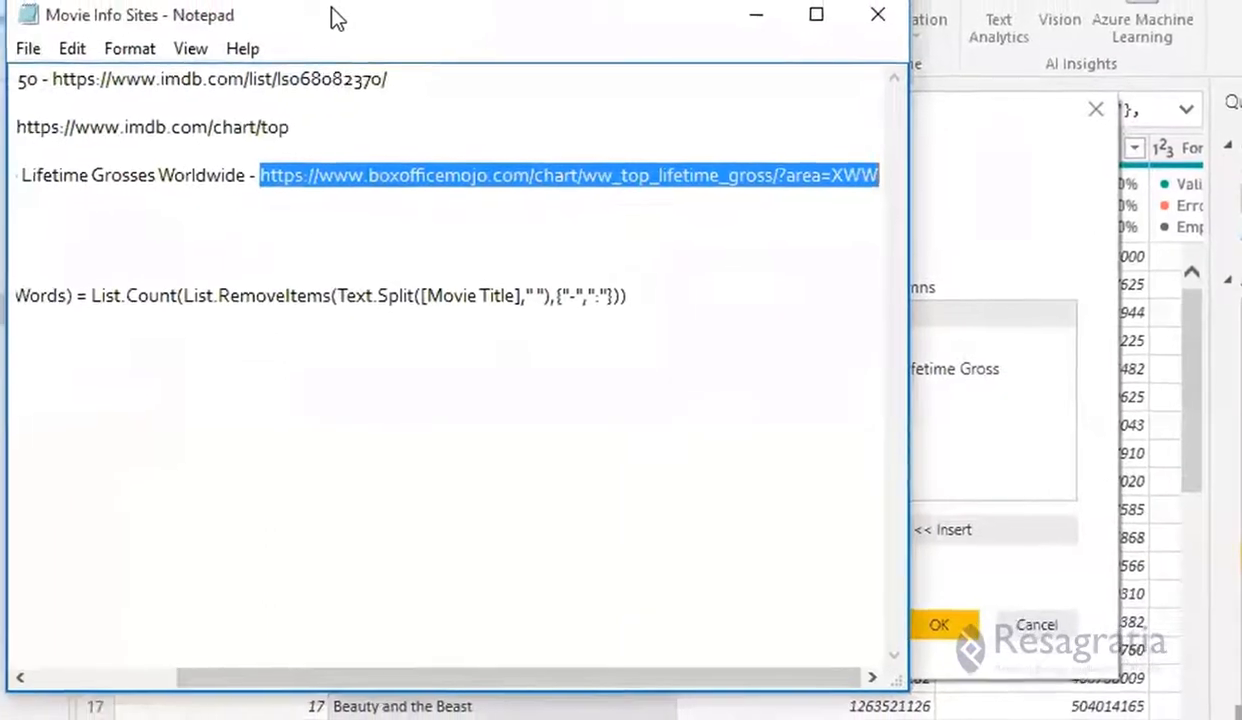
pyautogui.moveTo(352, 22); pyautogui.dragTo(1005, 20)
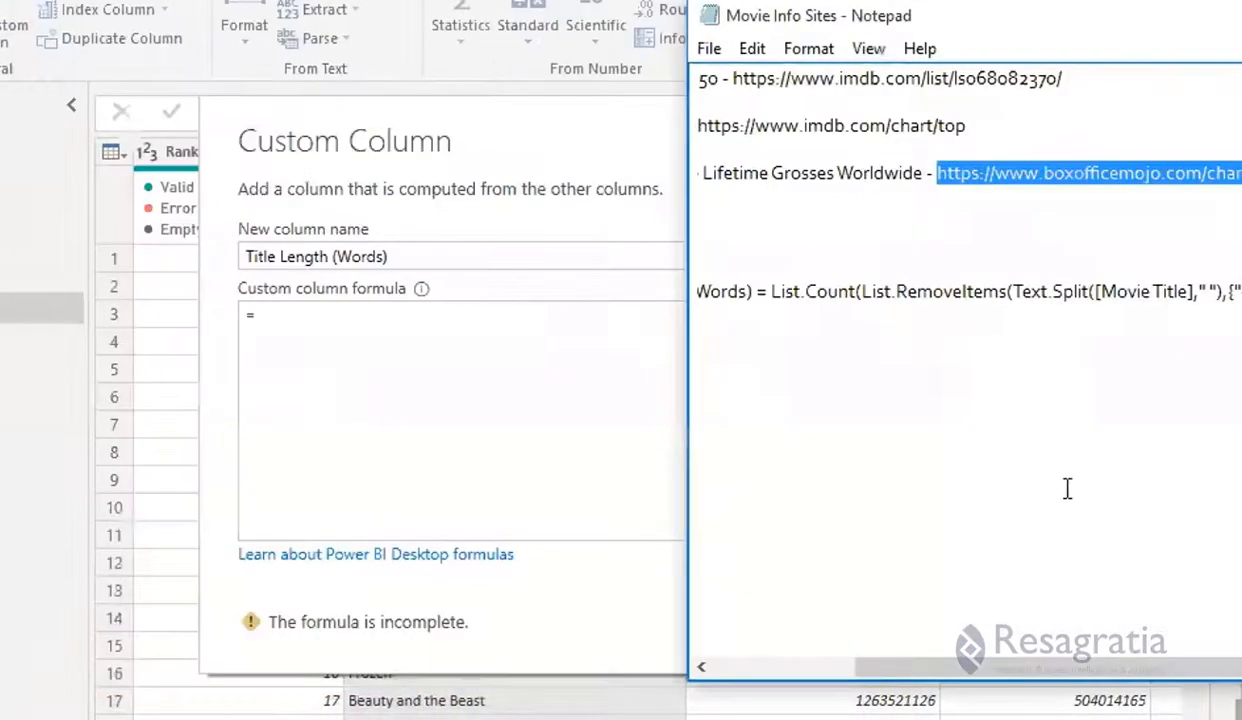
pyautogui.moveTo(1000, 667); pyautogui.dragTo(800, 706)
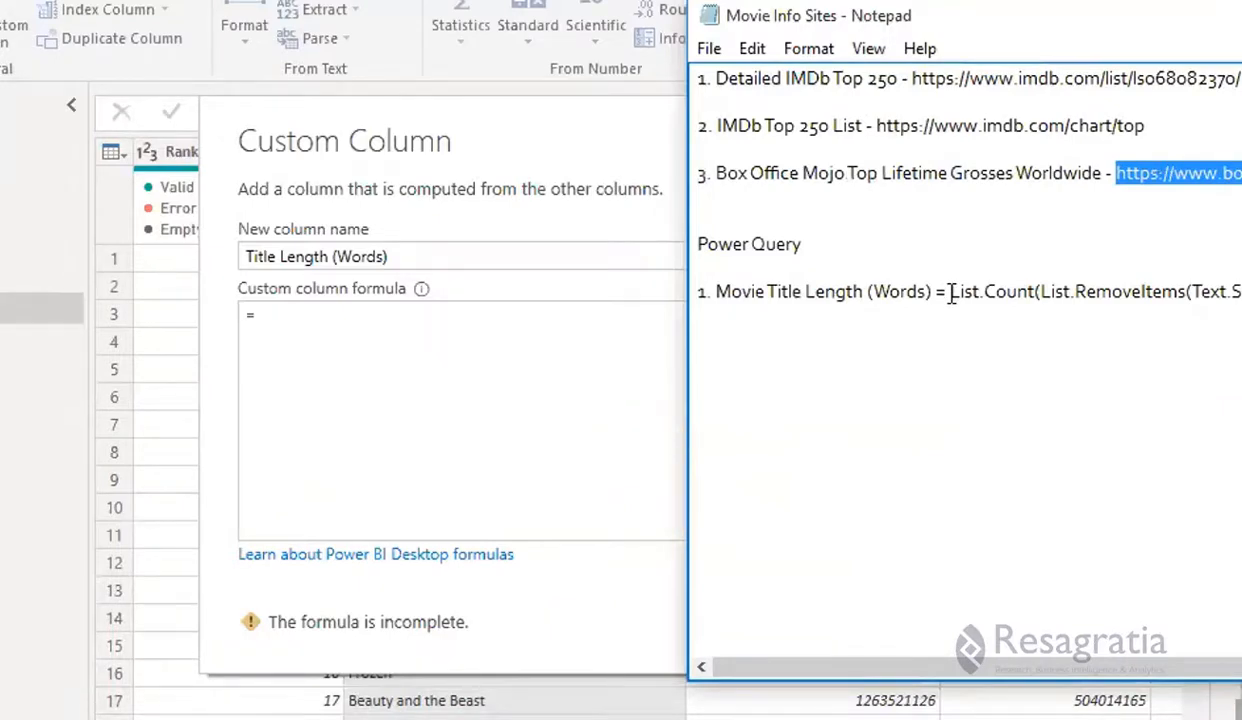
pyautogui.click(950, 291)
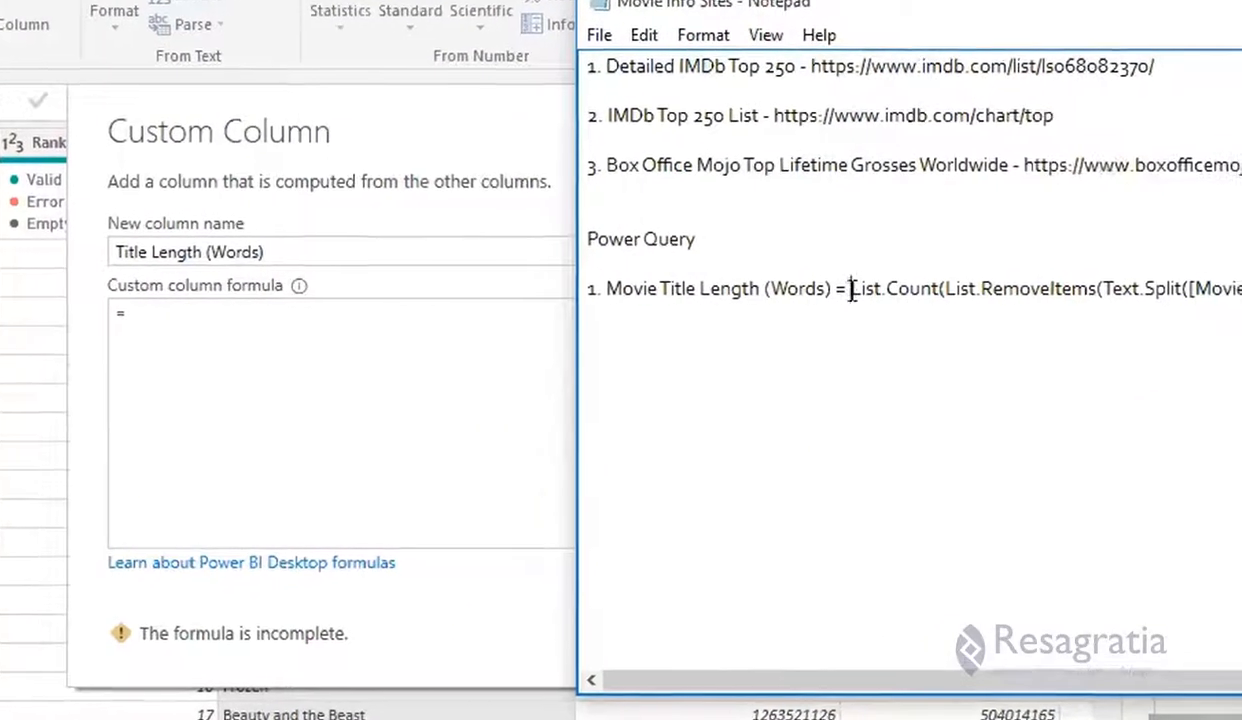
pyautogui.moveTo(850, 291); pyautogui.dragTo(1236, 283)
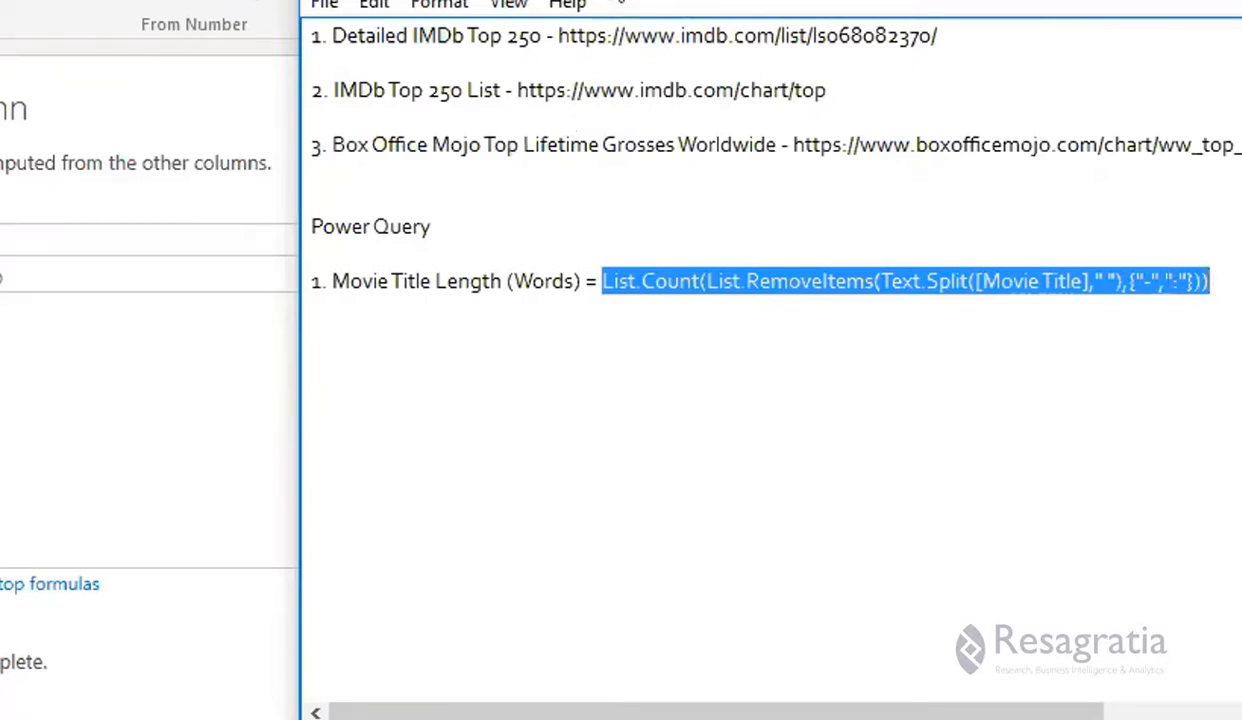
pyautogui.moveTo(620, 3); pyautogui.dragTo(555, 0)
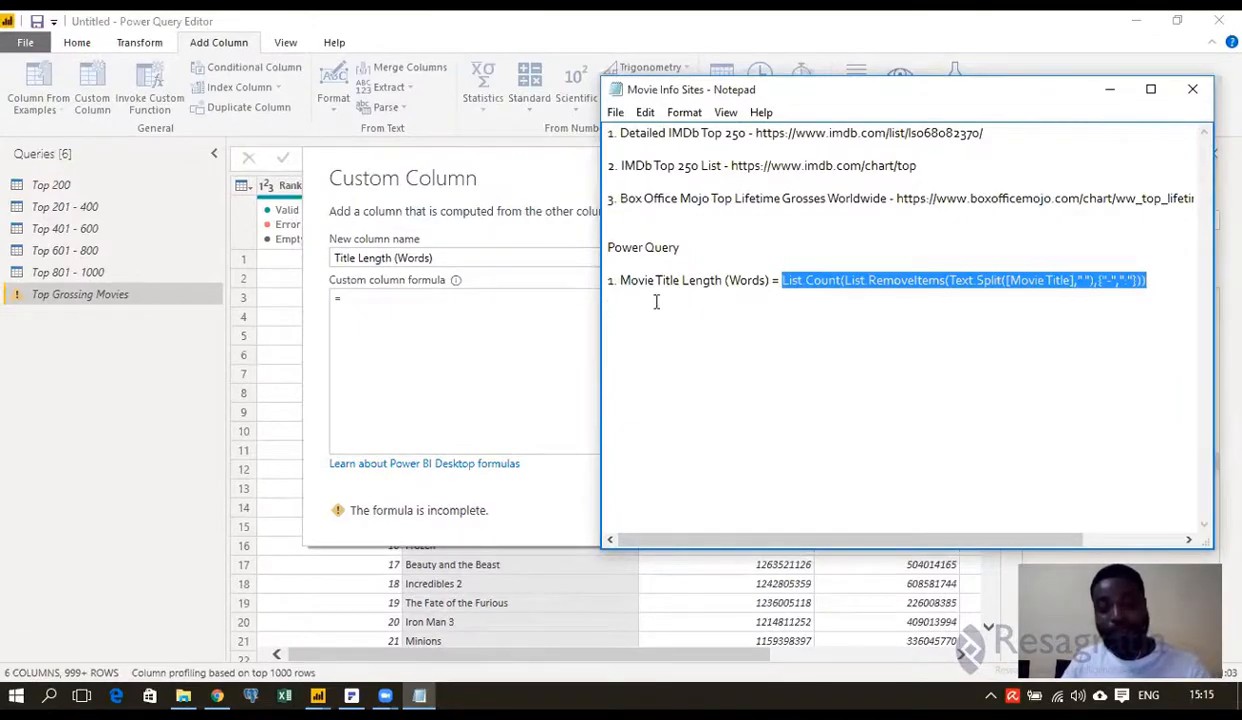
pyautogui.moveTo(948, 280); pyautogui.dragTo(1089, 279)
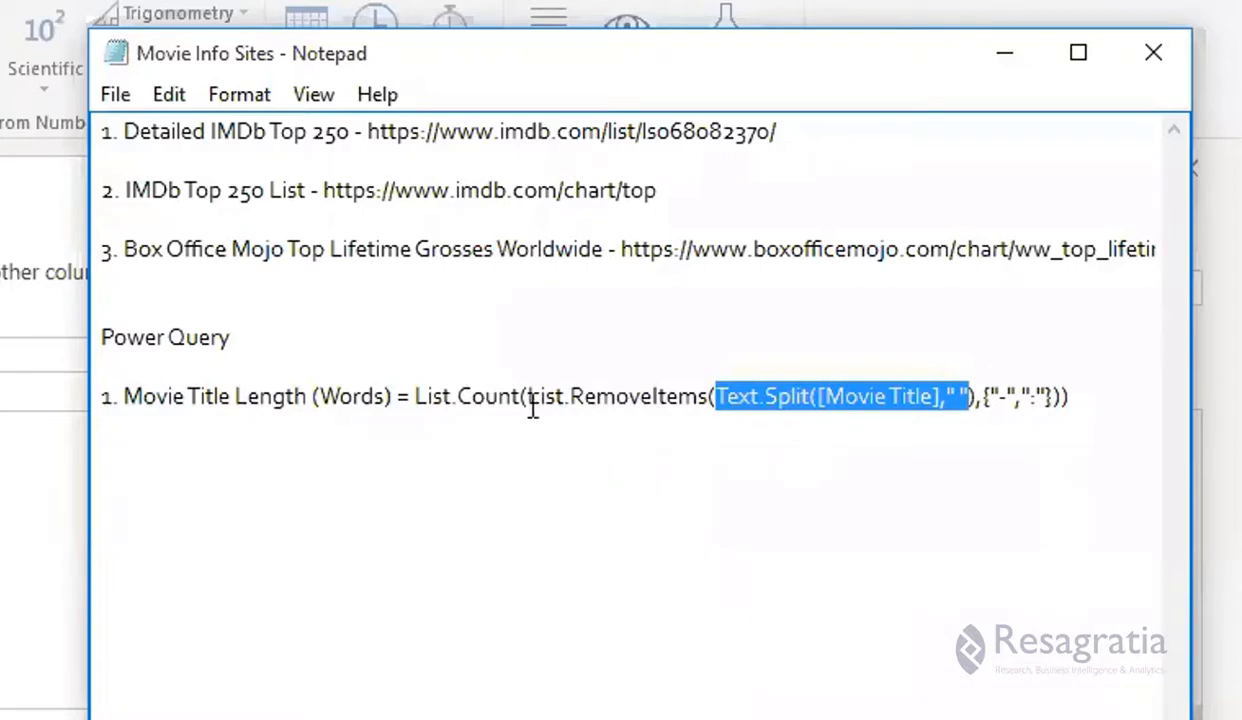
pyautogui.moveTo(683, 400); pyautogui.dragTo(1007, 400)
pyautogui.click(1007, 399)
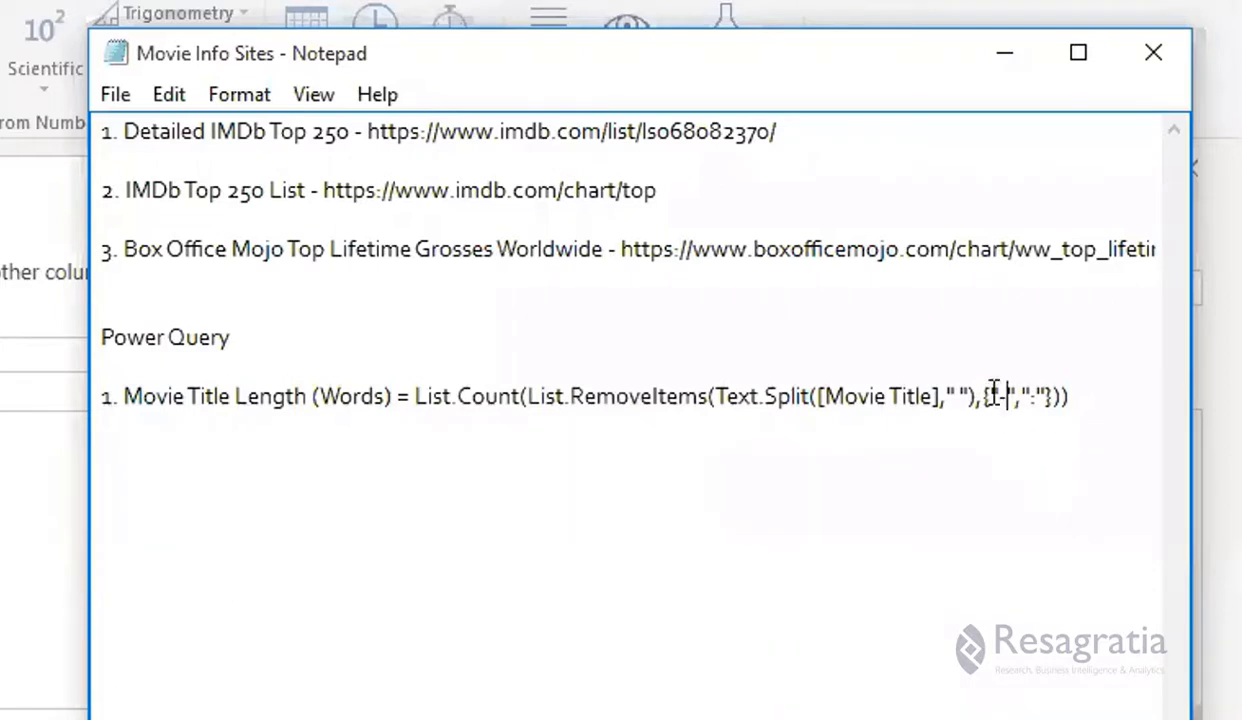
pyautogui.moveTo(999, 399); pyautogui.dragTo(1035, 398)
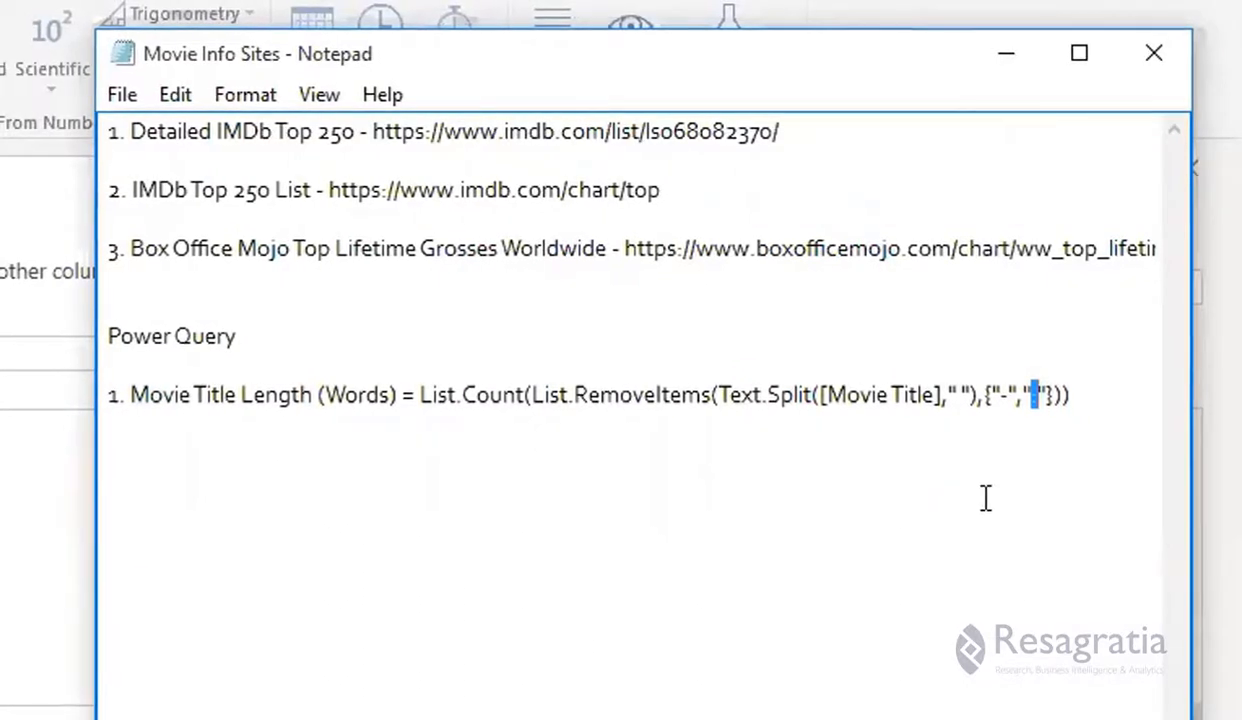
pyautogui.moveTo(418, 395); pyautogui.dragTo(557, 436)
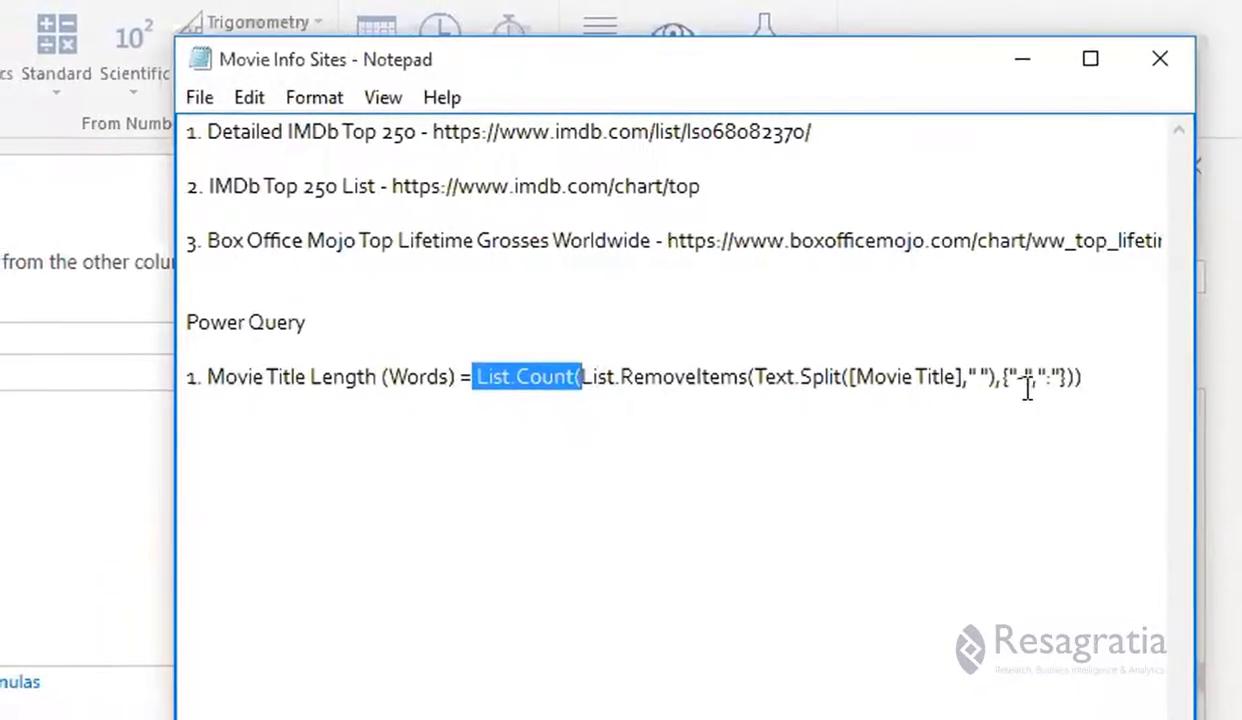
# Step: Copy the formula List.Count(List.RemoveItems(Text.Split([Movie Title]," "),{"-",":"})) from the notes into the Title Length (Words) custom column's formula
pyautogui.moveTo(1088, 378); pyautogui.dragTo(503, 370)
pyautogui.hotkey('ctrl', 'c')
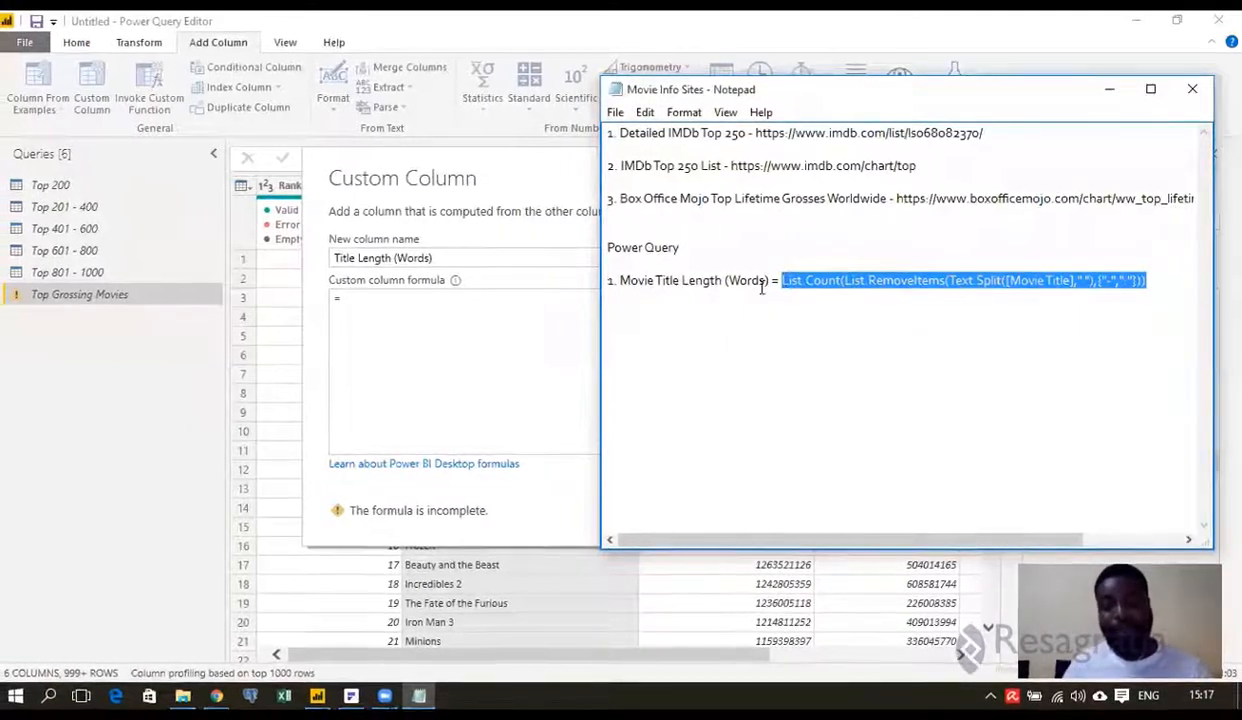
pyautogui.click(438, 311)
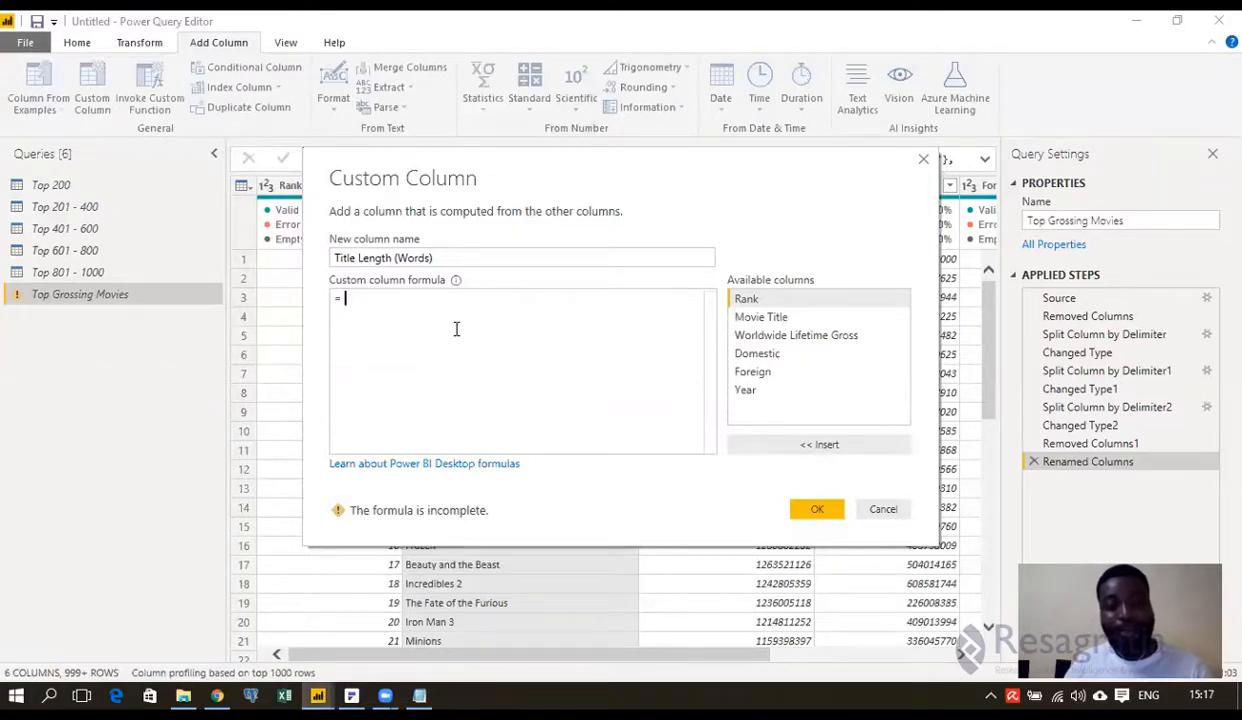
pyautogui.hotkey('ctrl', 'v')
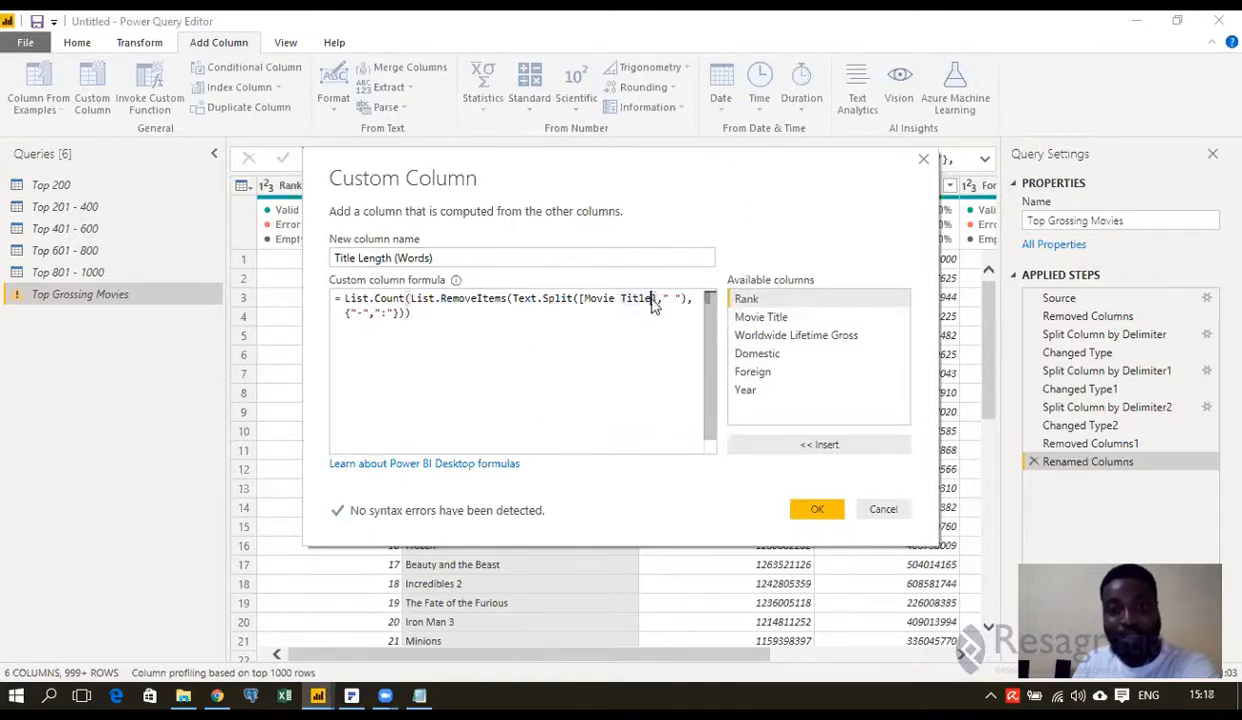
pyautogui.moveTo(651, 300); pyautogui.dragTo(582, 300)
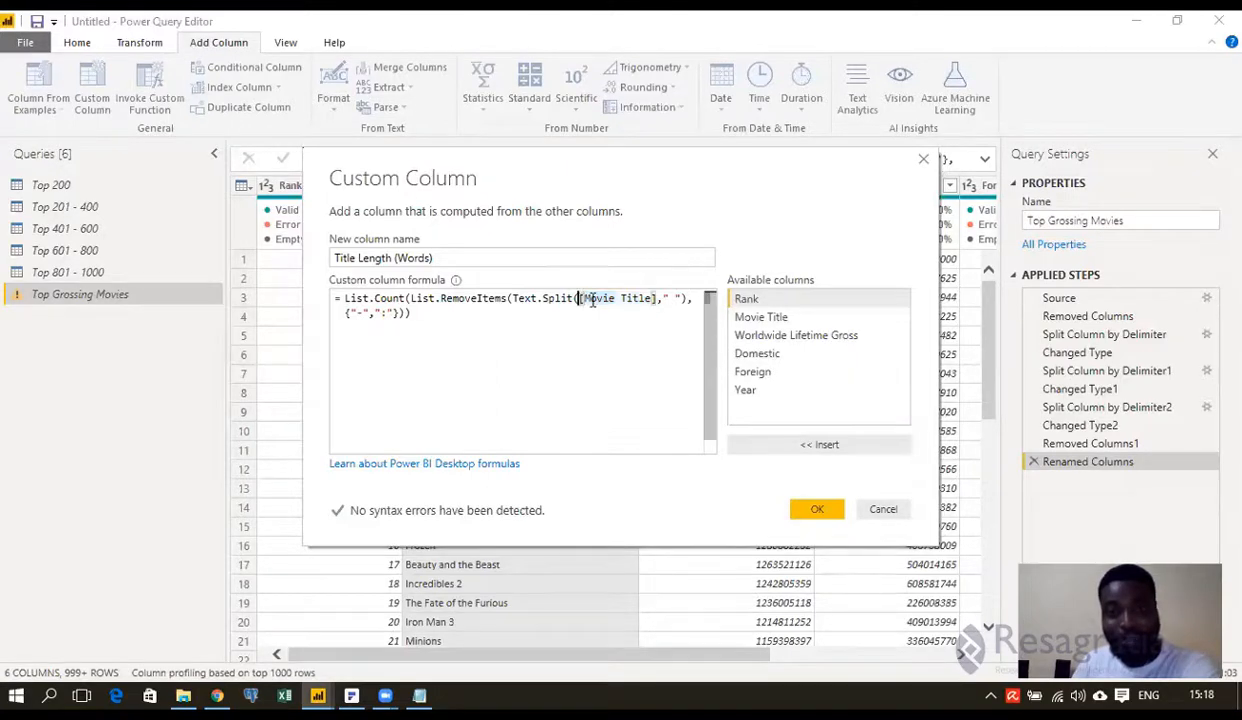
# Step: Check the [Movie Title] reference in the custom column formula and add the Title Length (Words) column to the Top Grossing Movies query
pyautogui.moveTo(578, 298); pyautogui.dragTo(655, 299)
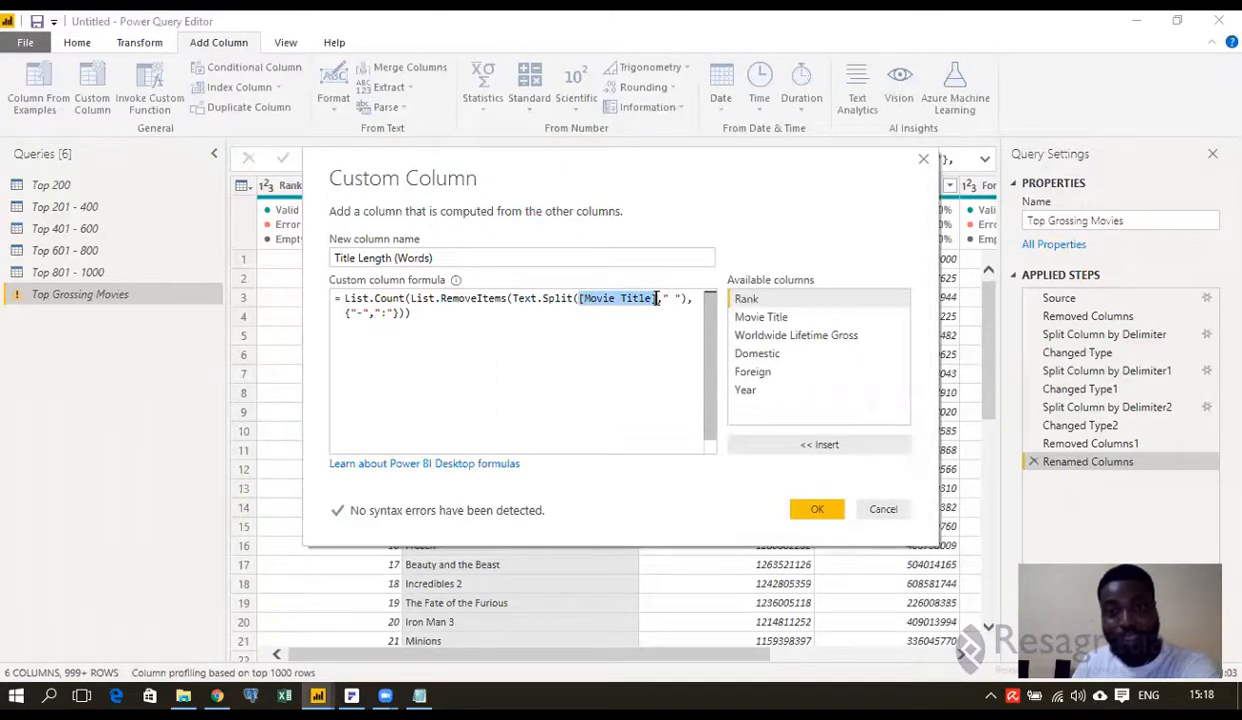
pyautogui.click(655, 298)
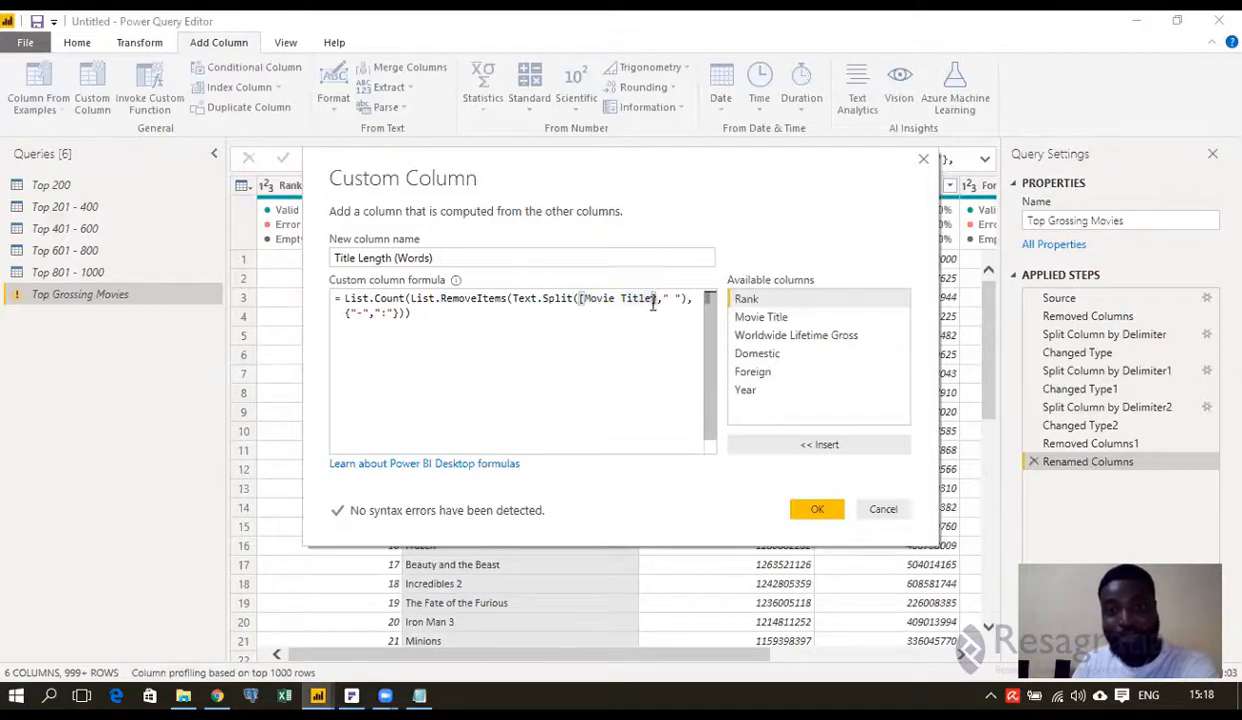
pyautogui.write(']')
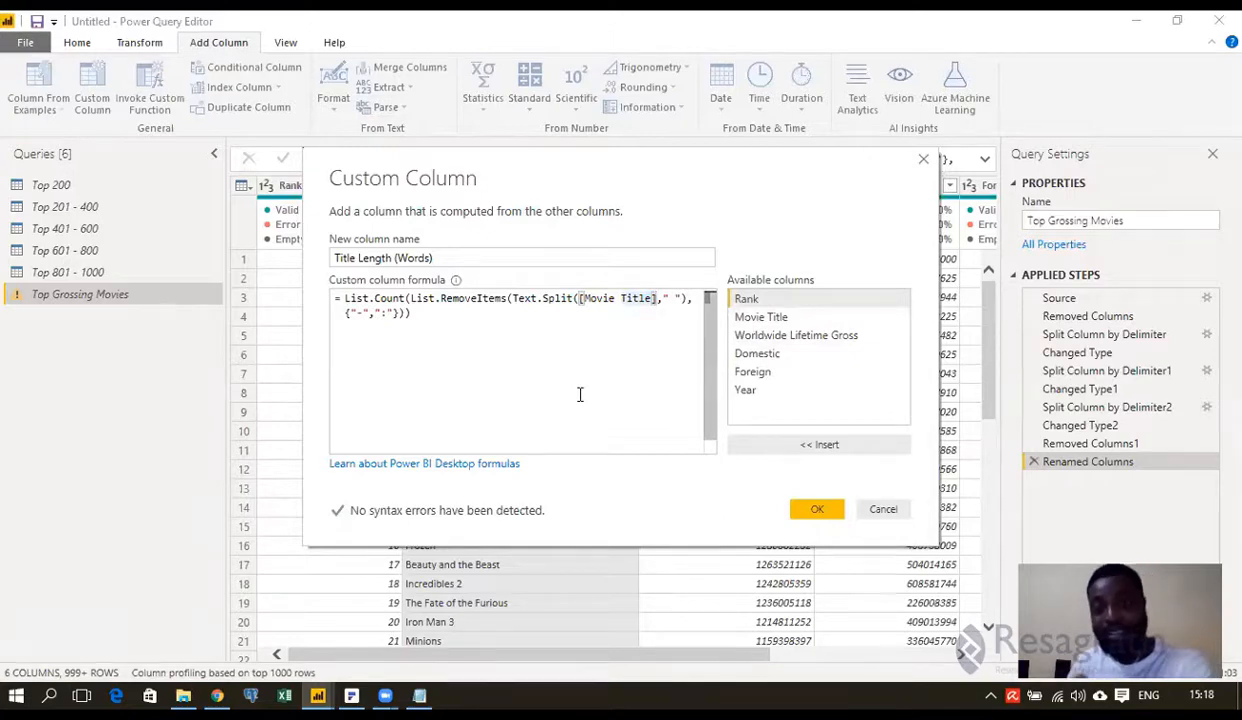
pyautogui.click(818, 512)
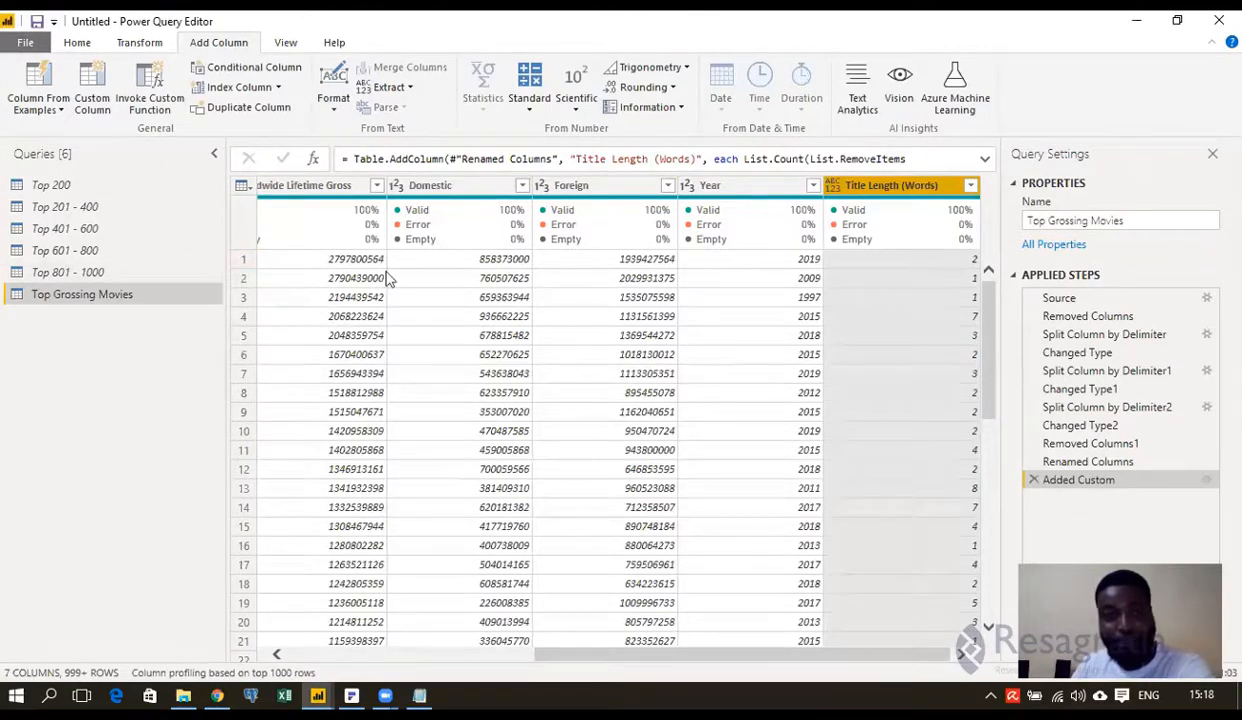
# Step: Examine the full records in rows 1 and 4, comparing each Movie Title with its Title Length (Words) value
pyautogui.click(240, 262)
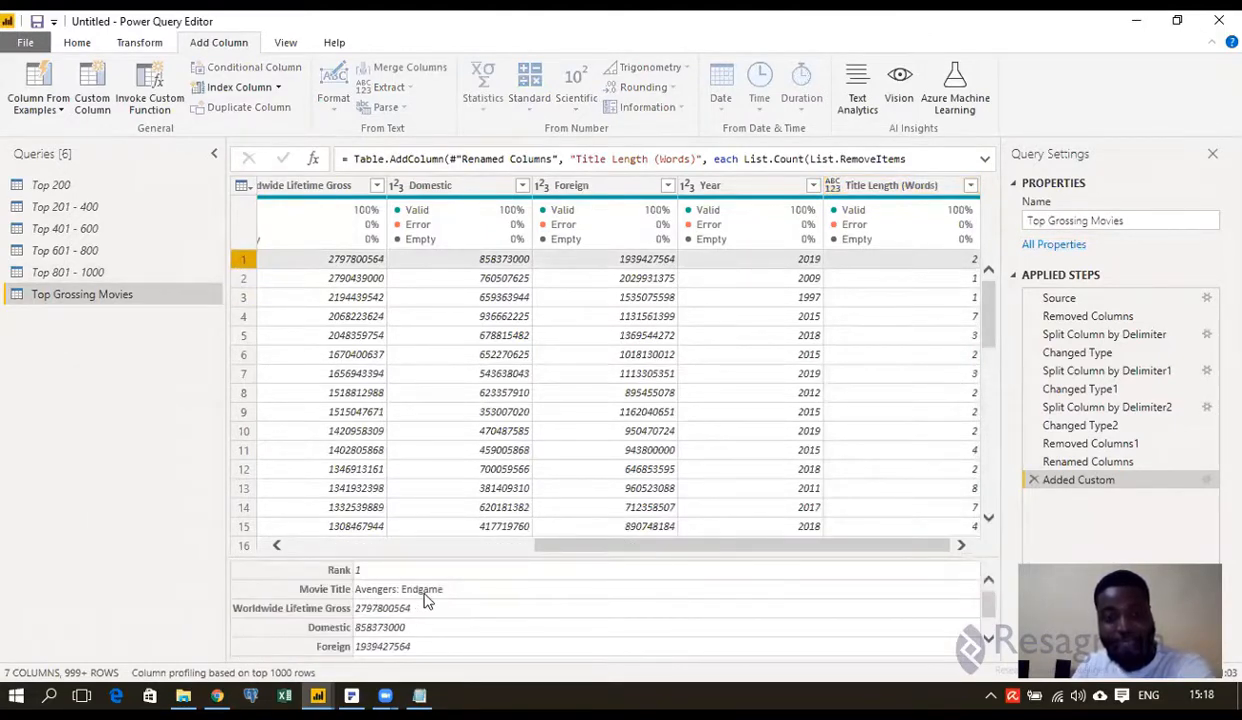
pyautogui.scroll(-2, 430, 605)
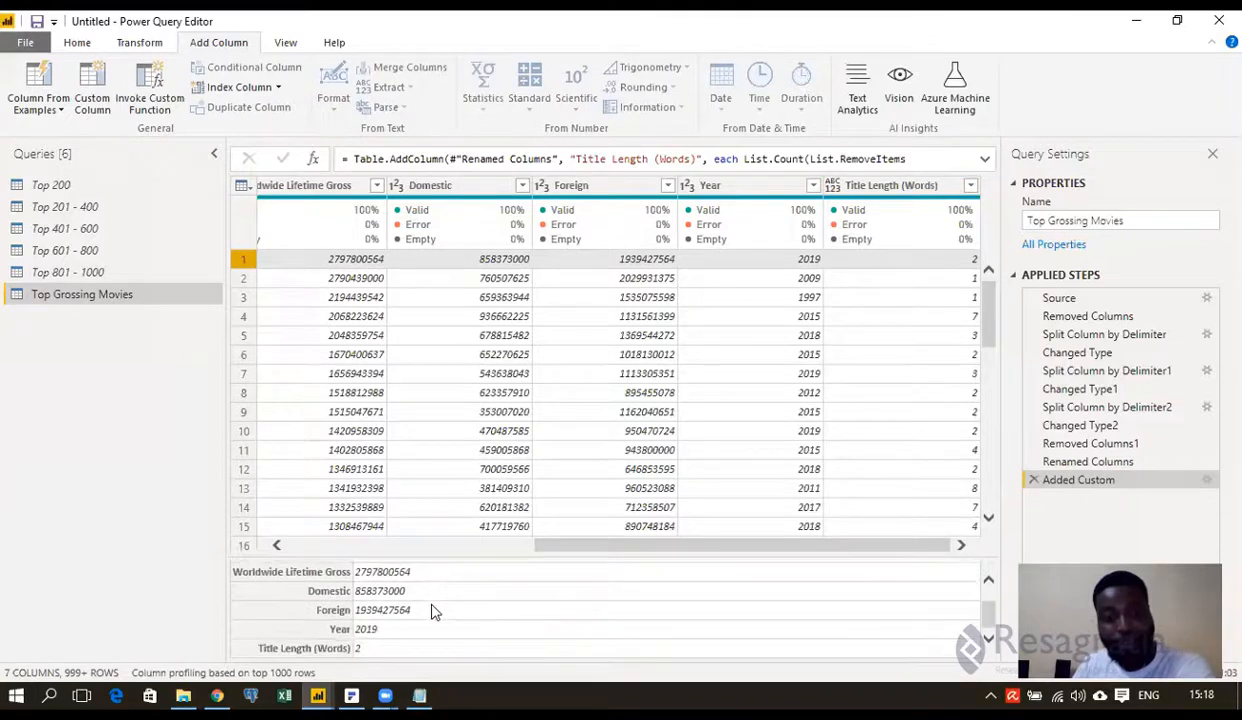
pyautogui.scroll(2, 405, 590)
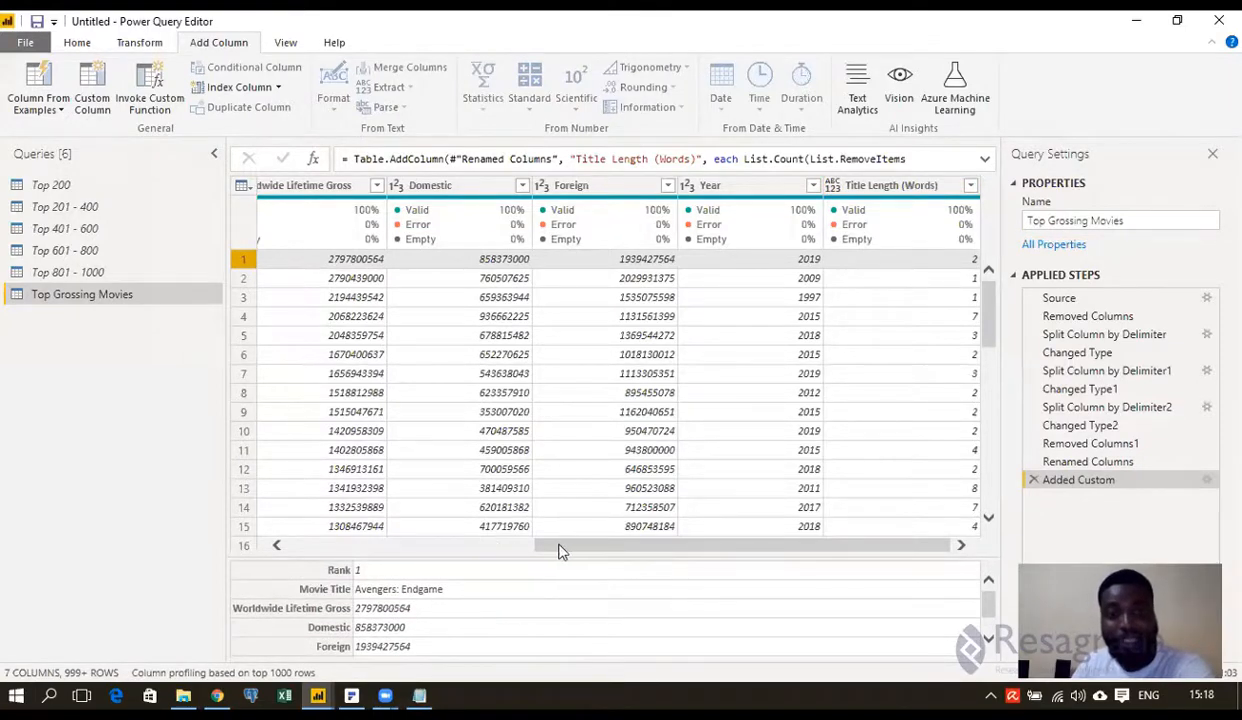
pyautogui.moveTo(557, 546); pyautogui.dragTo(270, 557)
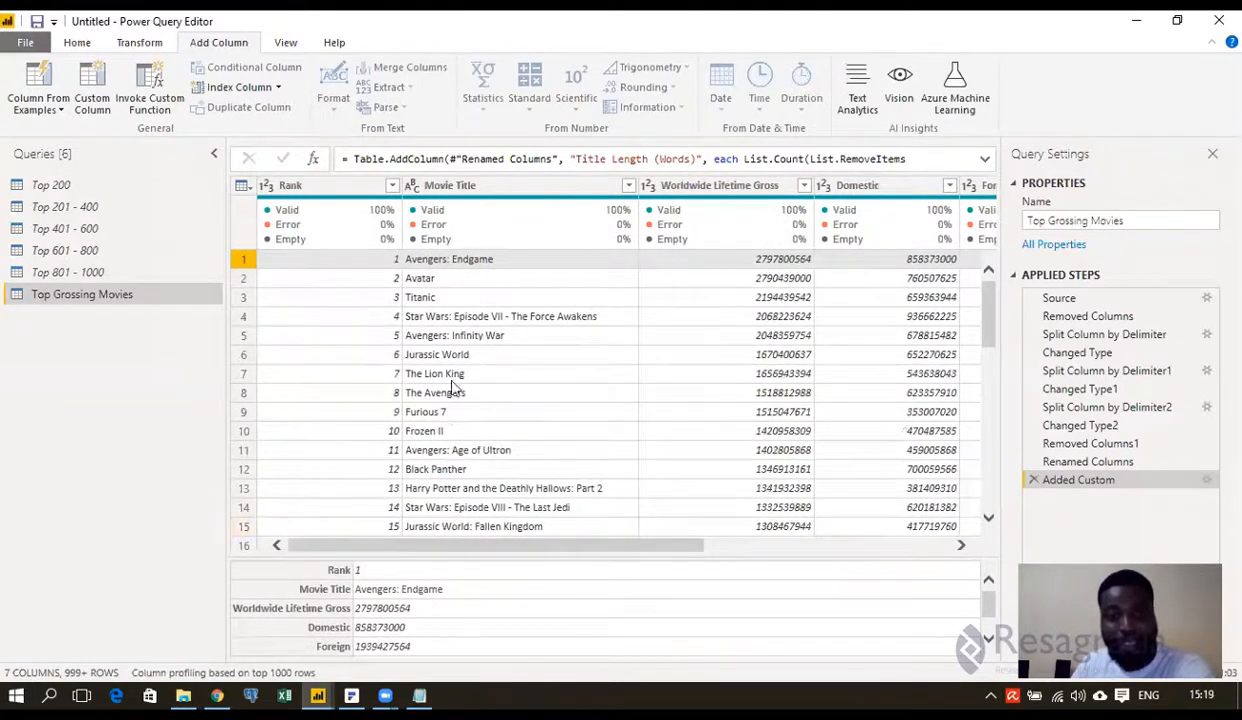
pyautogui.scroll(-1, 441, 374)
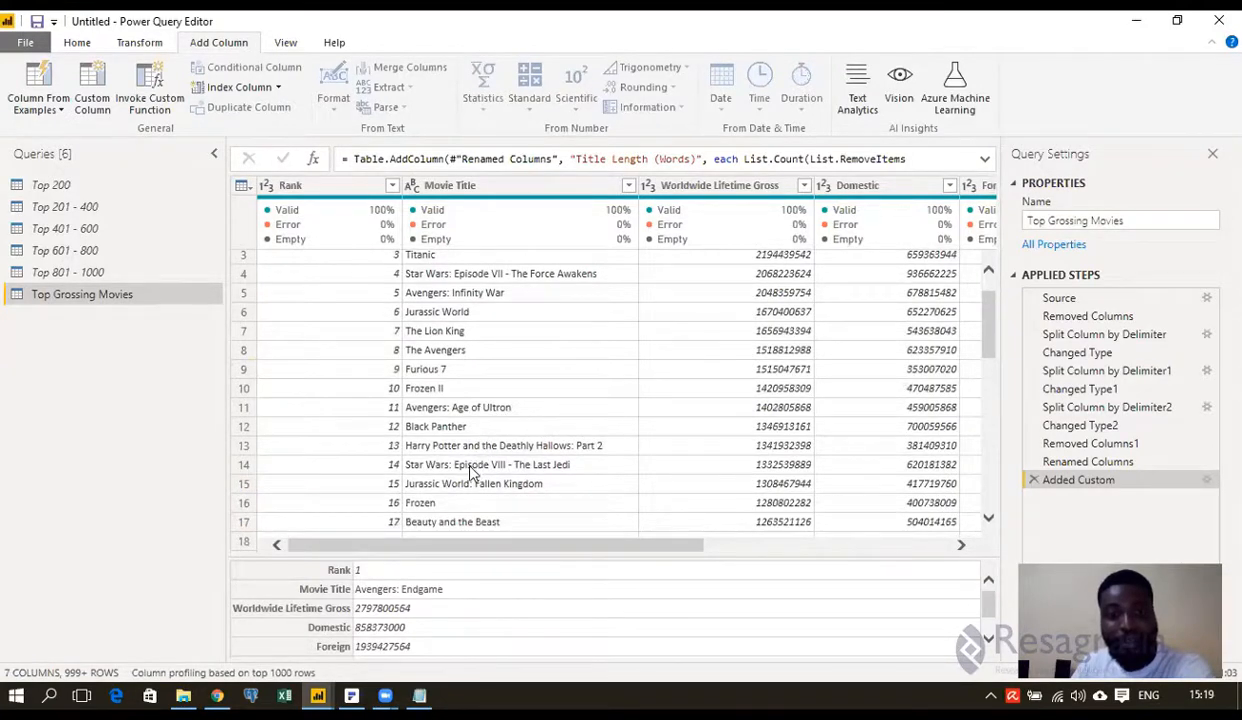
pyautogui.click(430, 272)
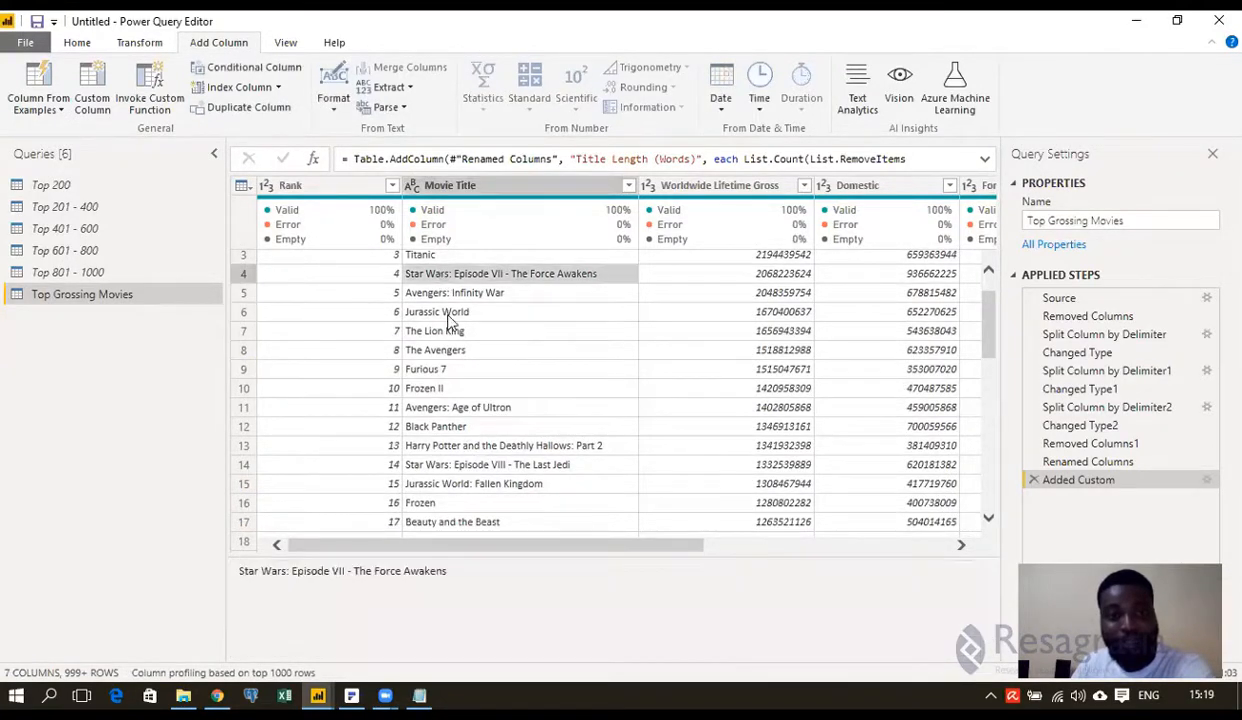
pyautogui.click(242, 273)
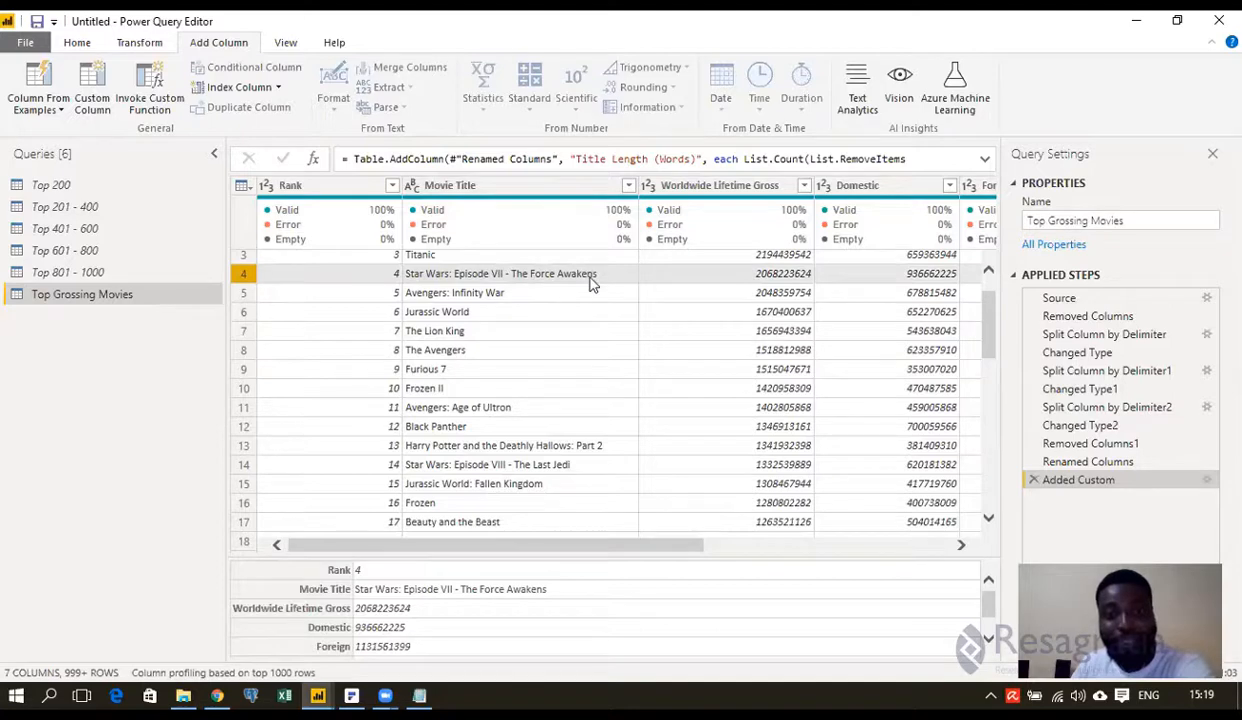
pyautogui.scroll(-3, 457, 623)
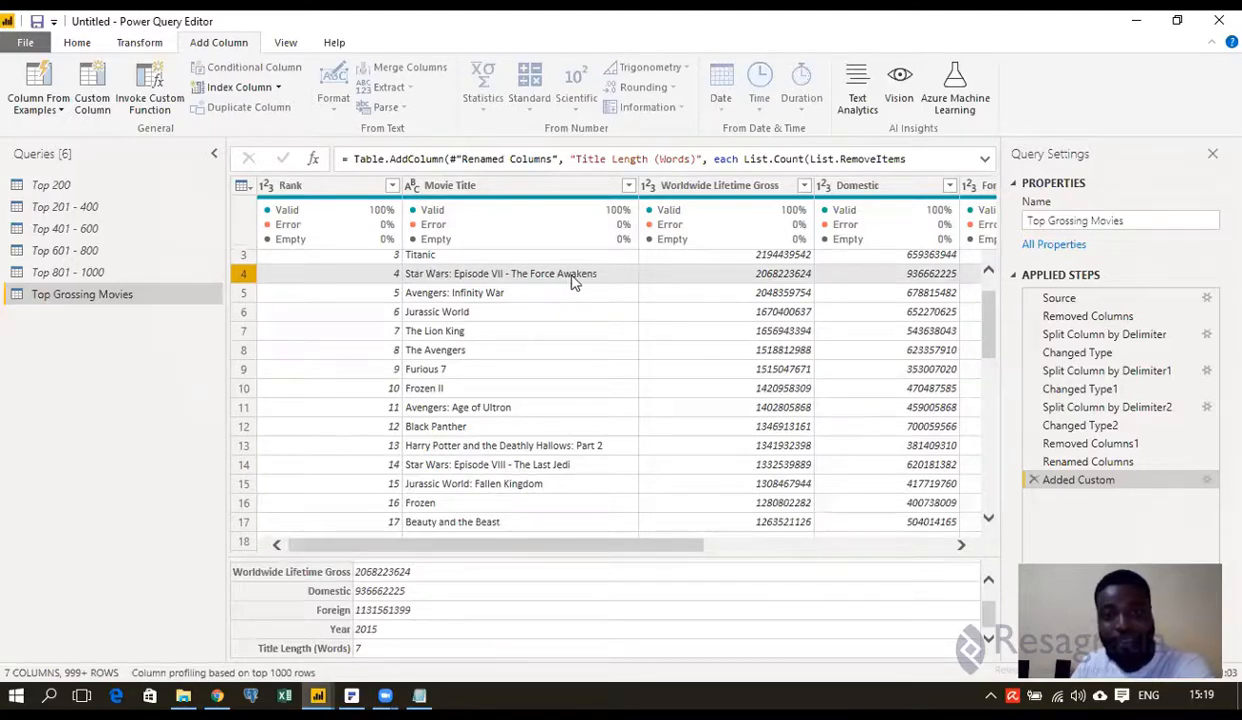
pyautogui.click(553, 190)
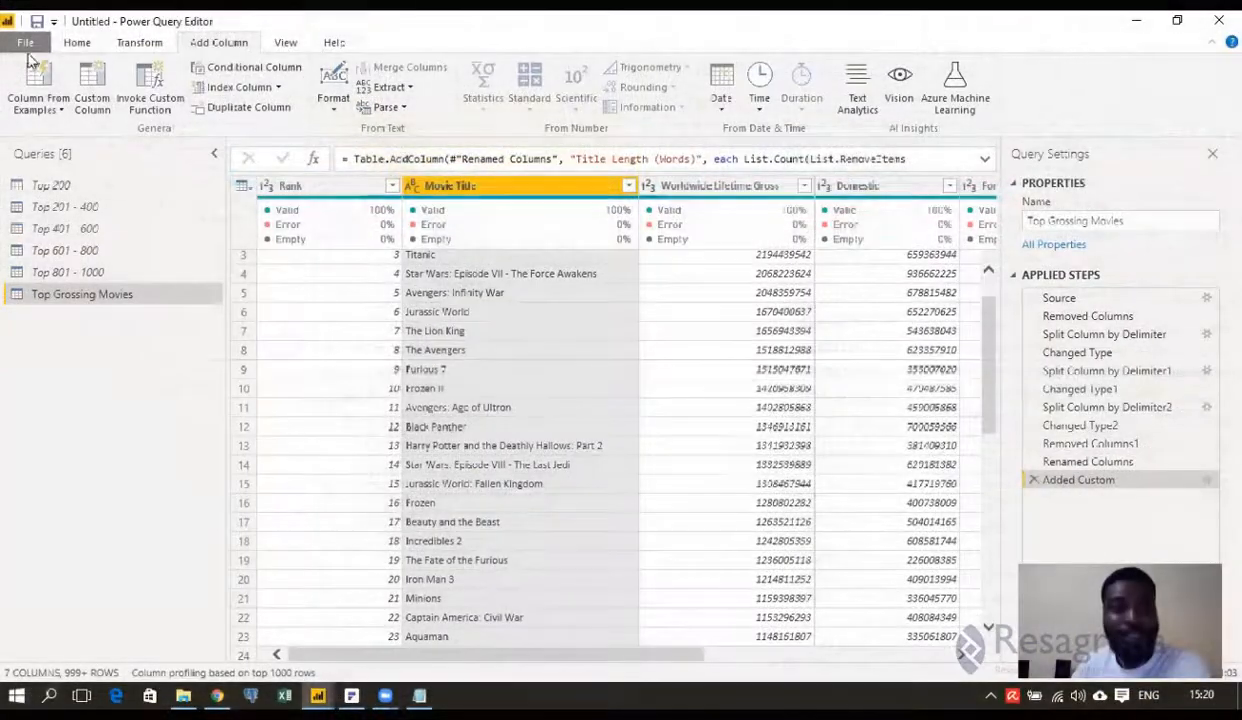
# Step: Close the query editor with the changes applied, return to the blank report page in Power BI Desktop and collapse the Filters pane
pyautogui.click(77, 42)
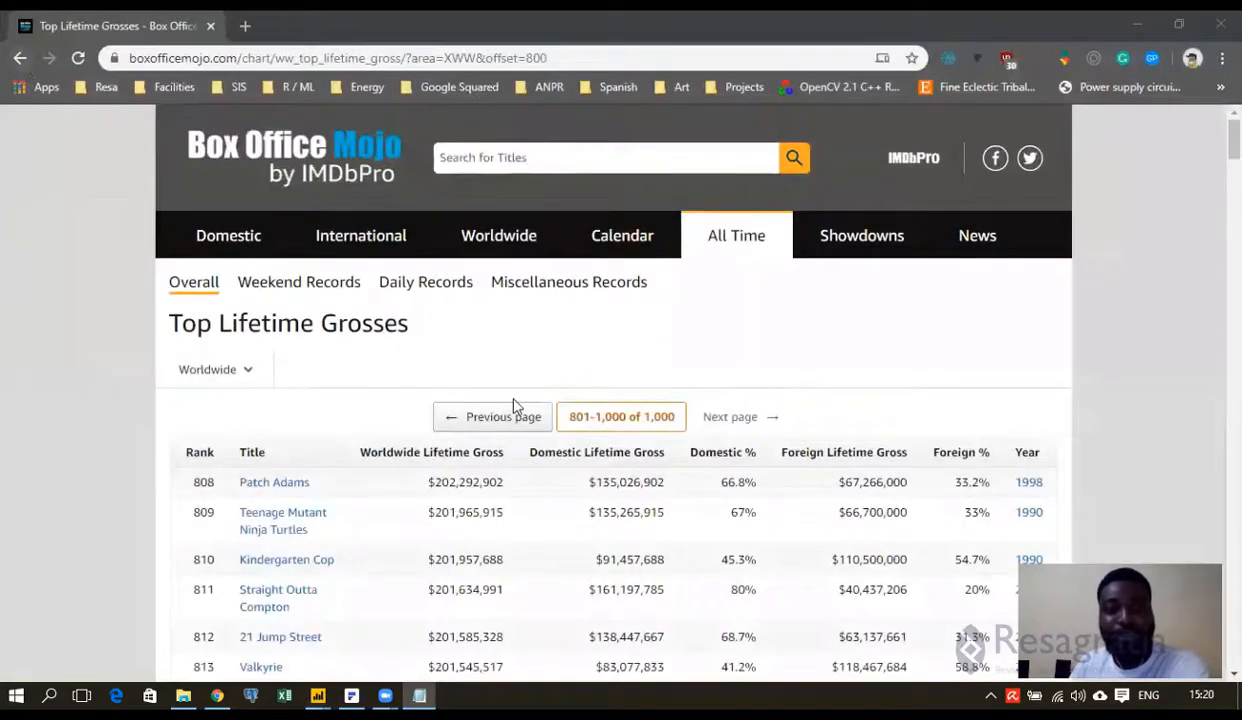
pyautogui.click(318, 695)
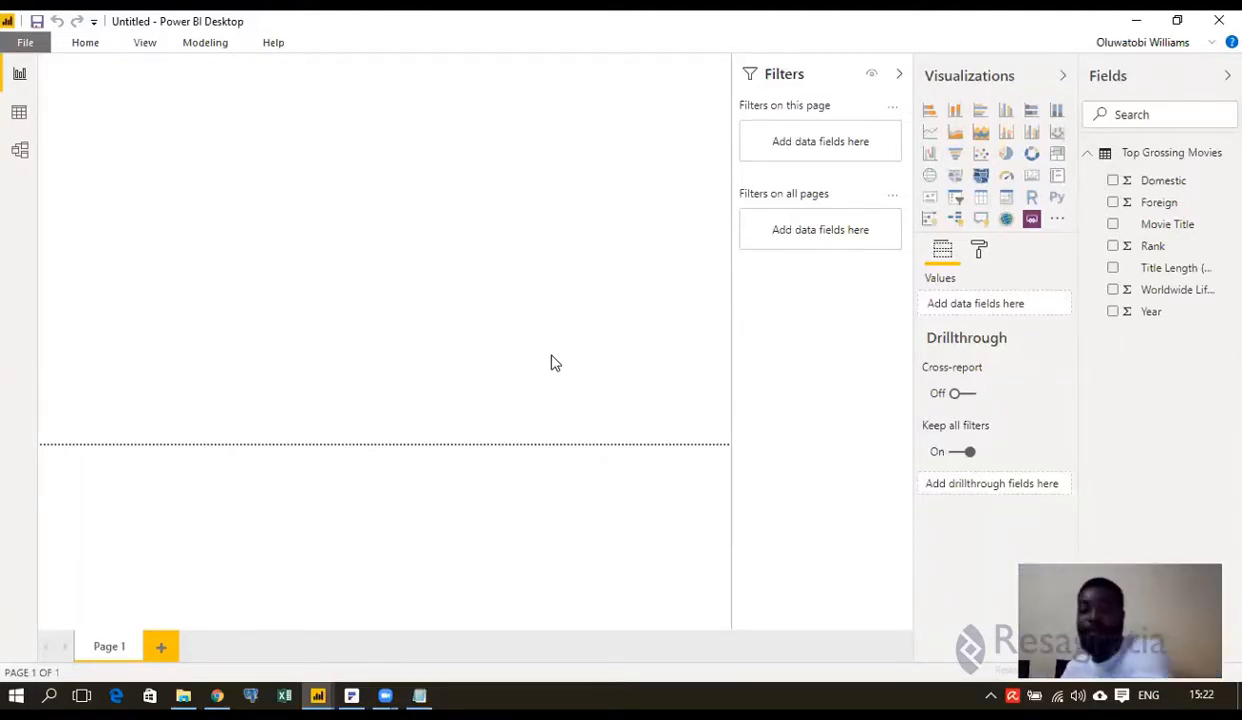
pyautogui.click(897, 74)
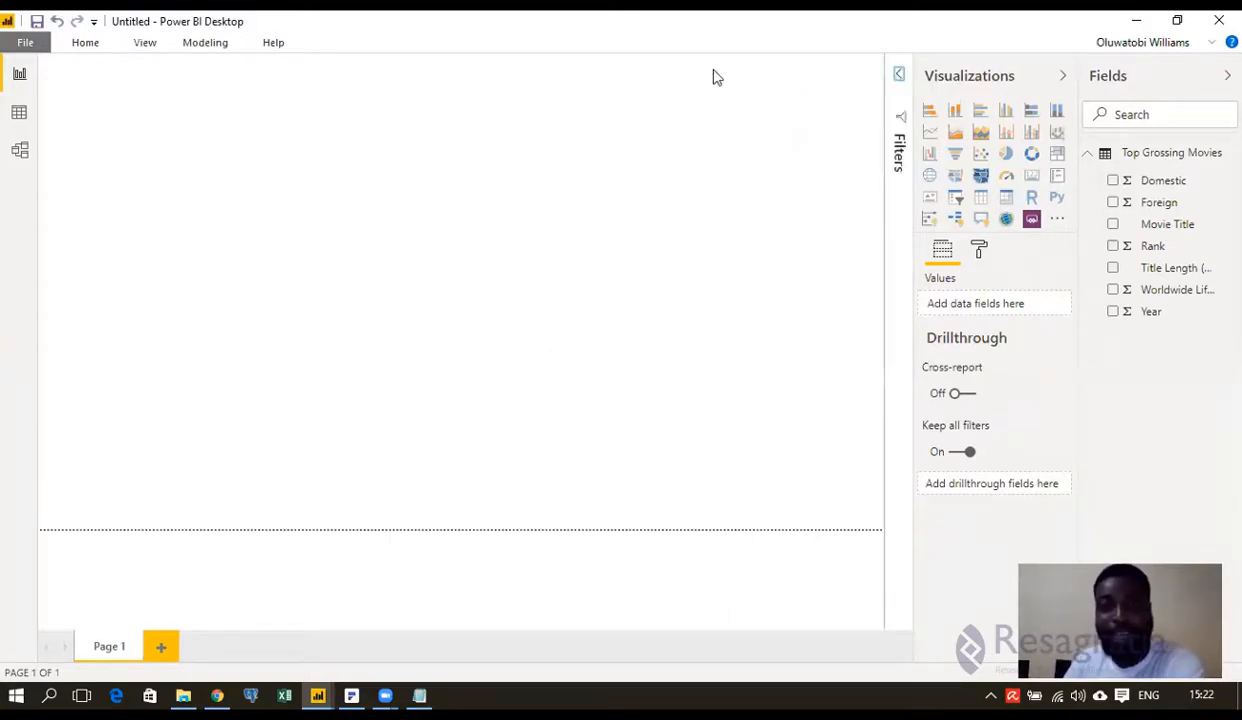